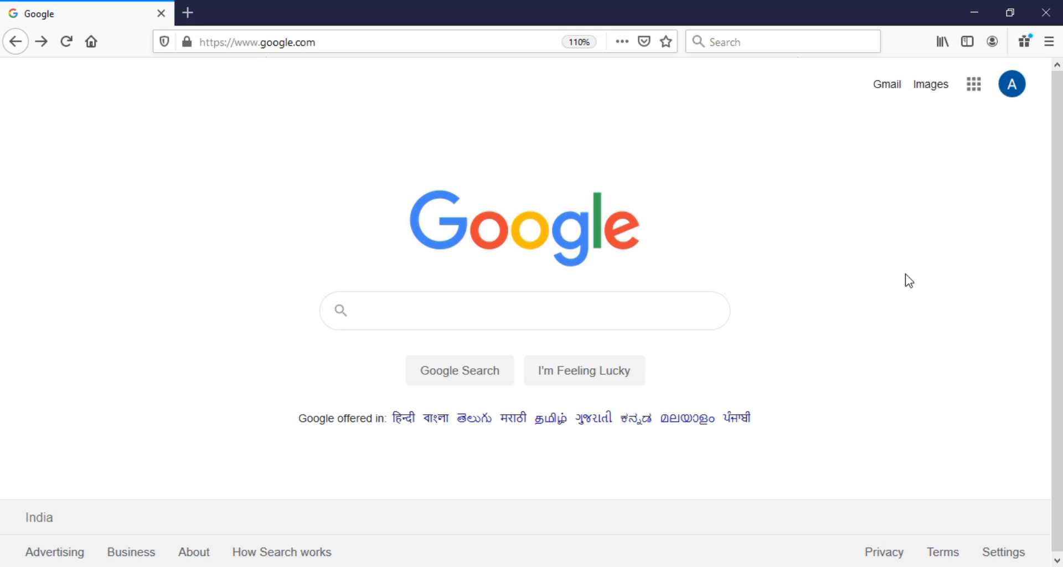
# Search 'google forms', reach the Google Forms start page, and create a blank form
pyautogui.write('google forms')
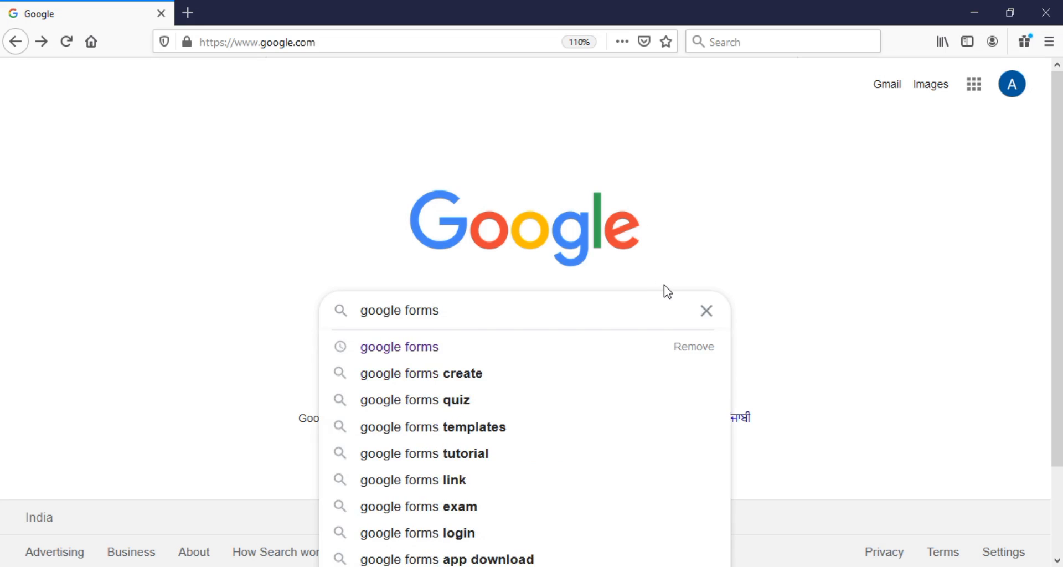
pyautogui.press('Return')
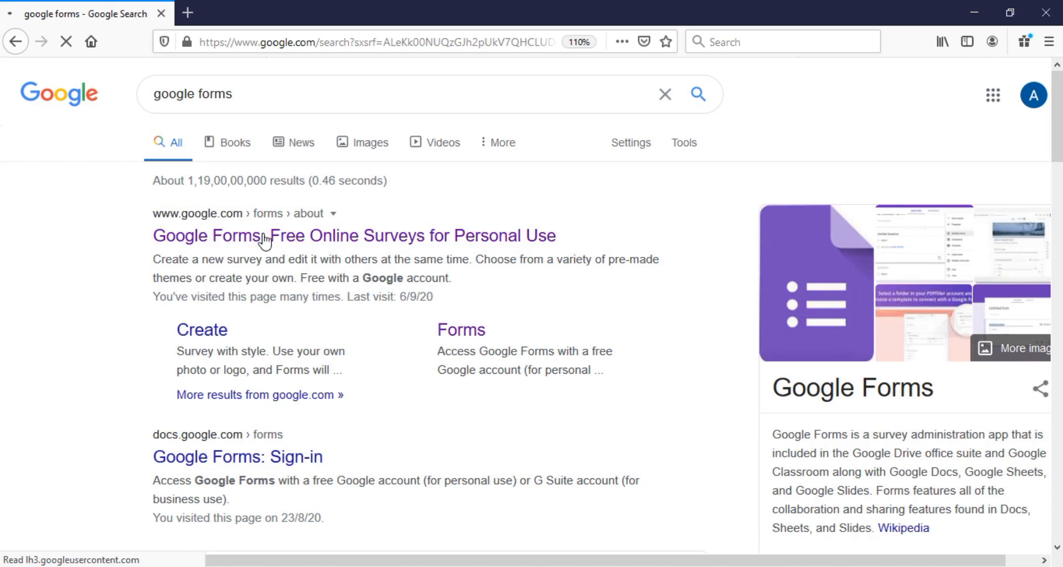
pyautogui.click(264, 235)
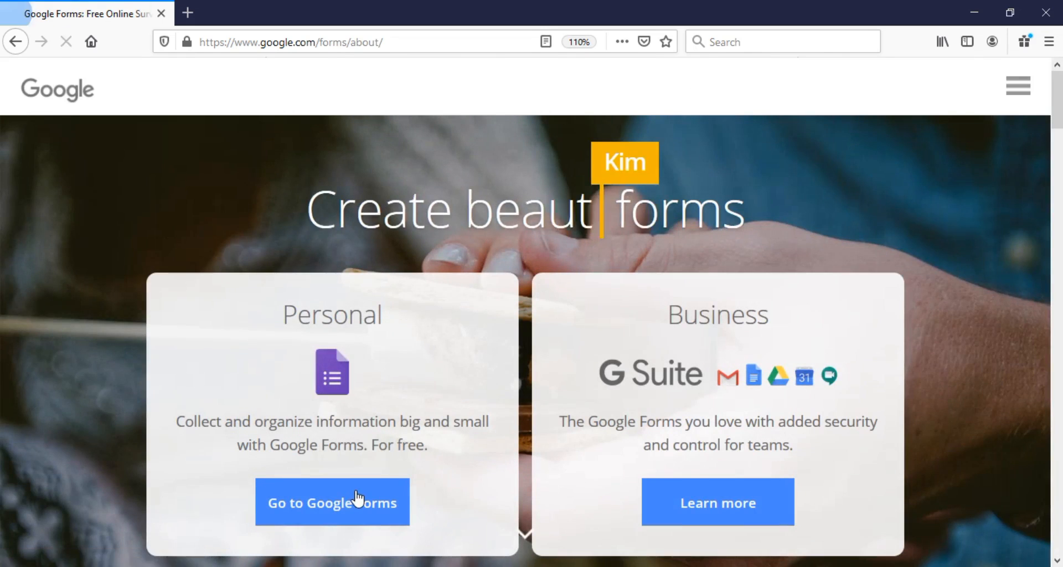
pyautogui.click(348, 505)
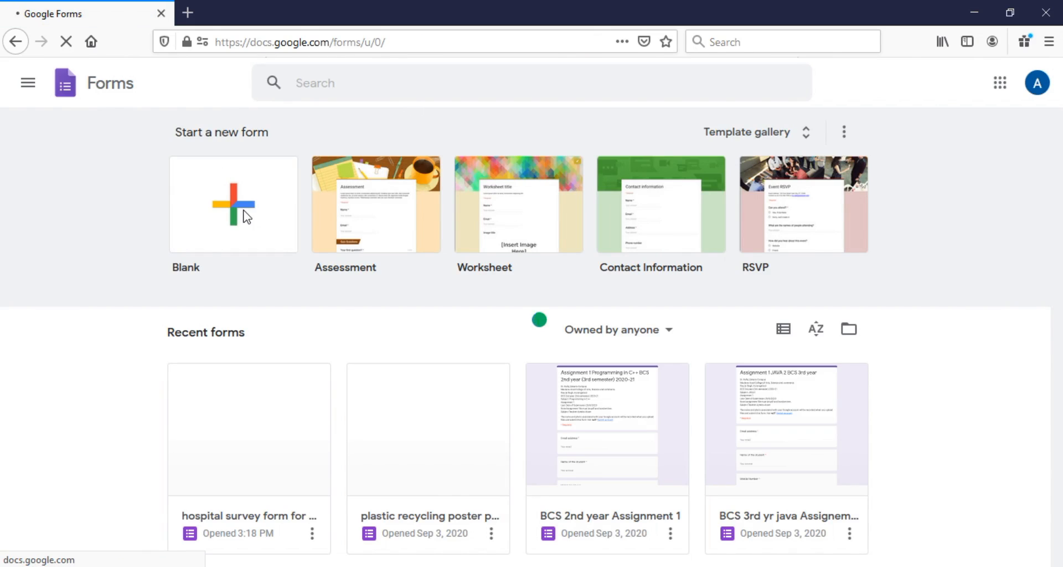
pyautogui.click(246, 216)
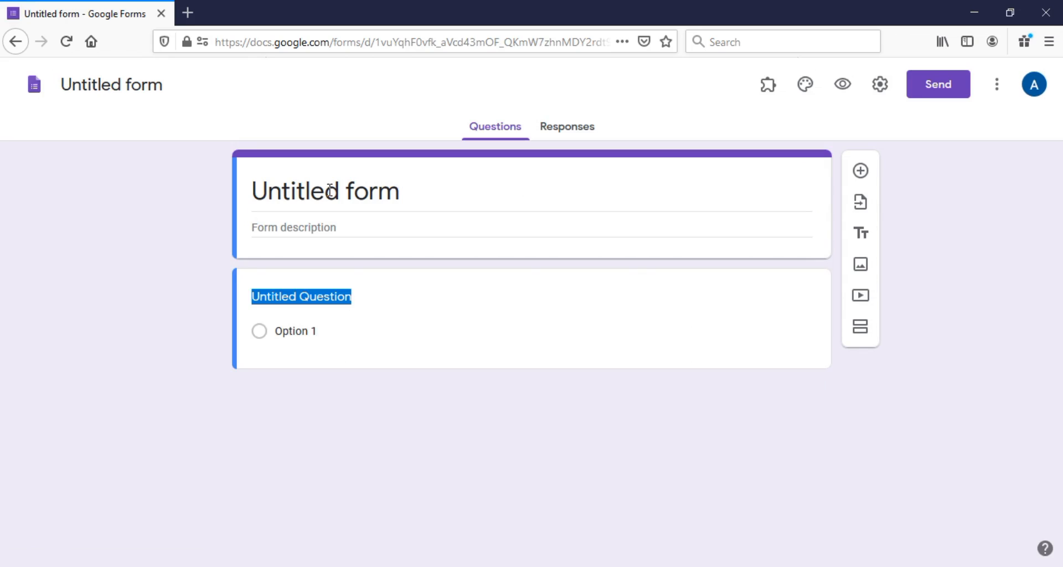
# Enter 'Assignement programming in c++' as the form title
pyautogui.write('ass')
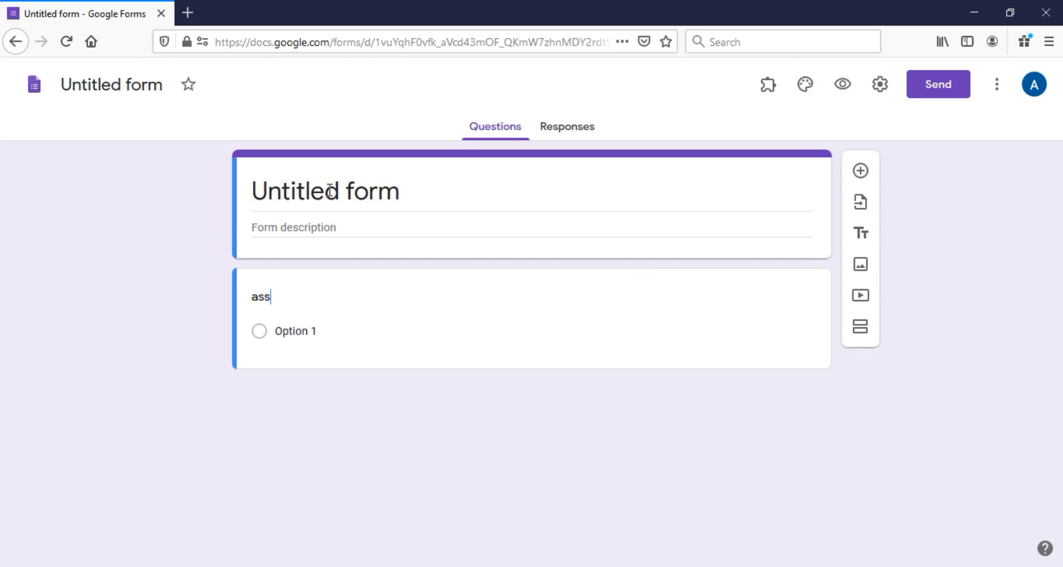
pyautogui.click(340, 191)
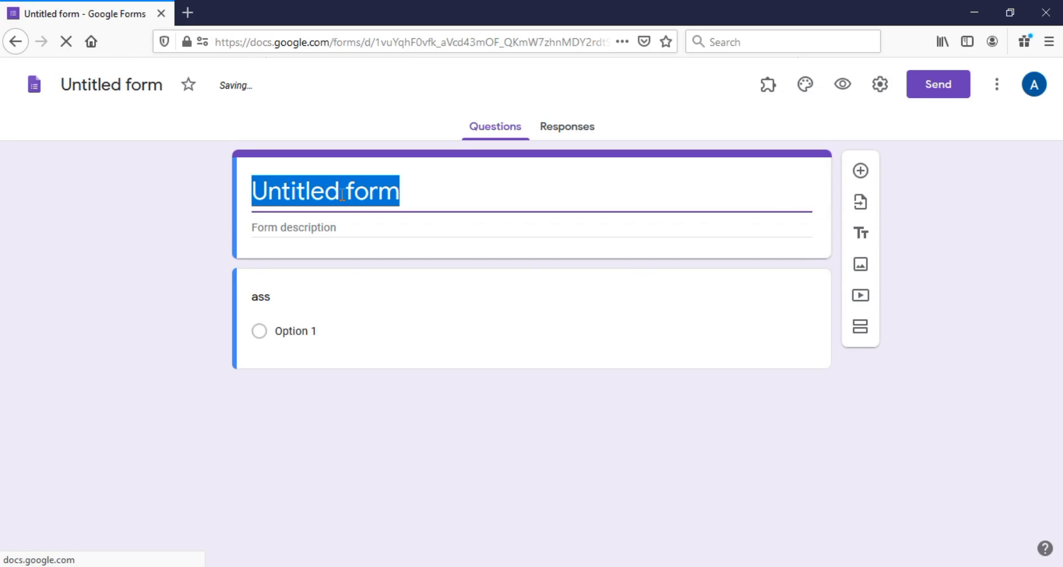
pyautogui.write('progra')
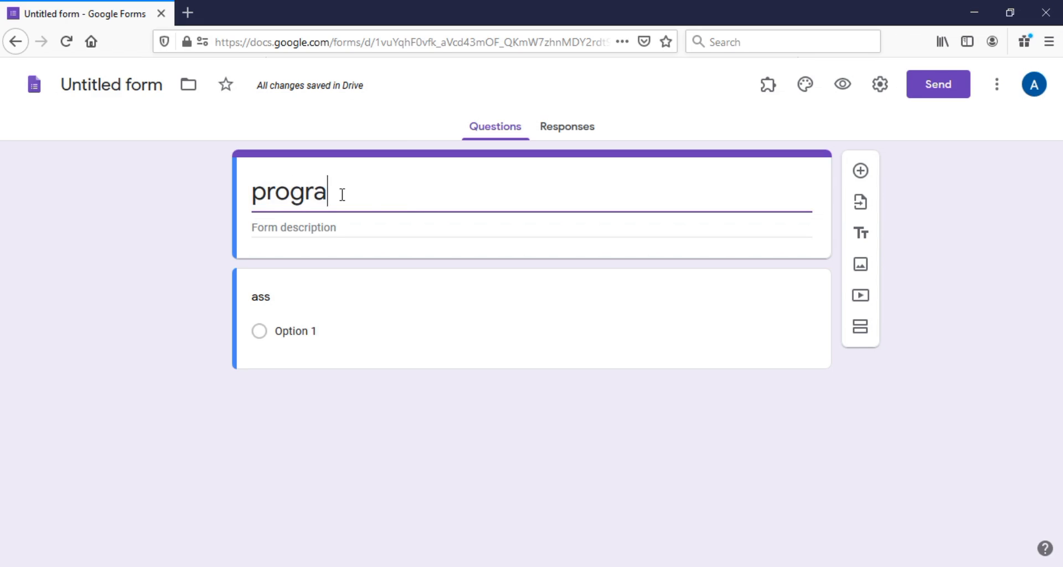
pyautogui.write('mming i')
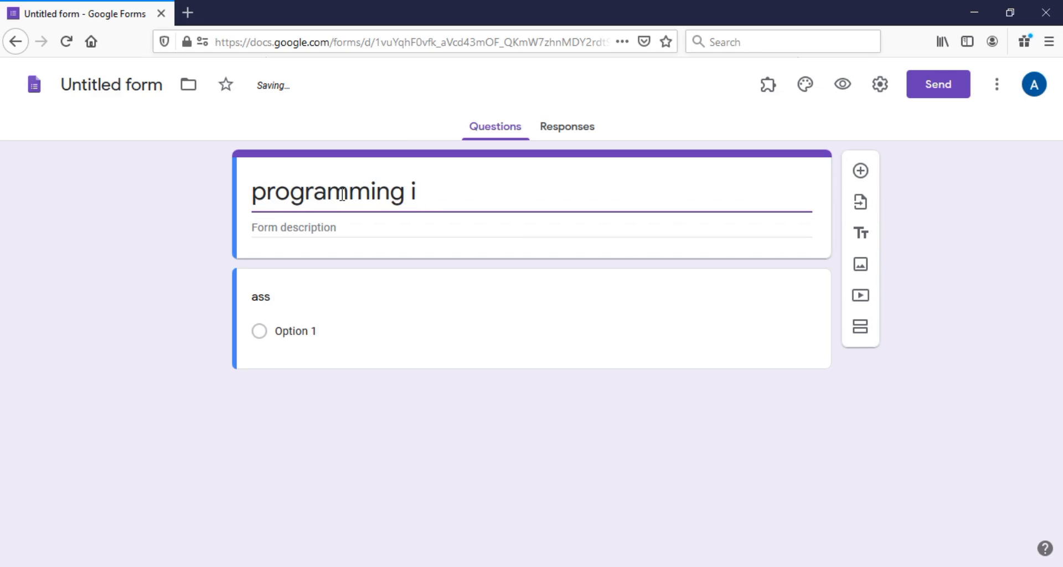
pyautogui.write('n c++')
pyautogui.tripleClick(259, 193)
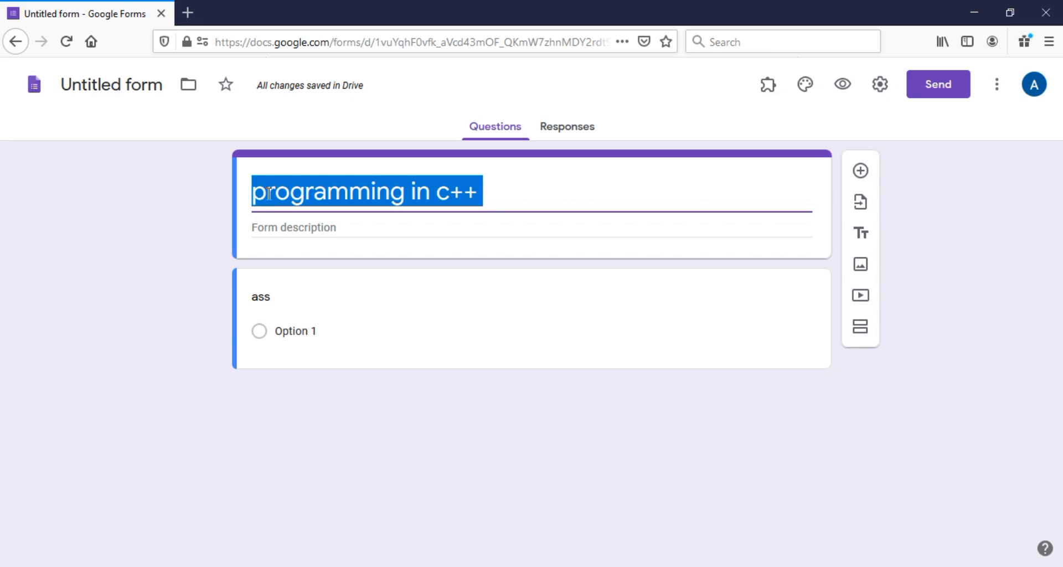
pyautogui.click(242, 203)
pyautogui.write('Assignement')
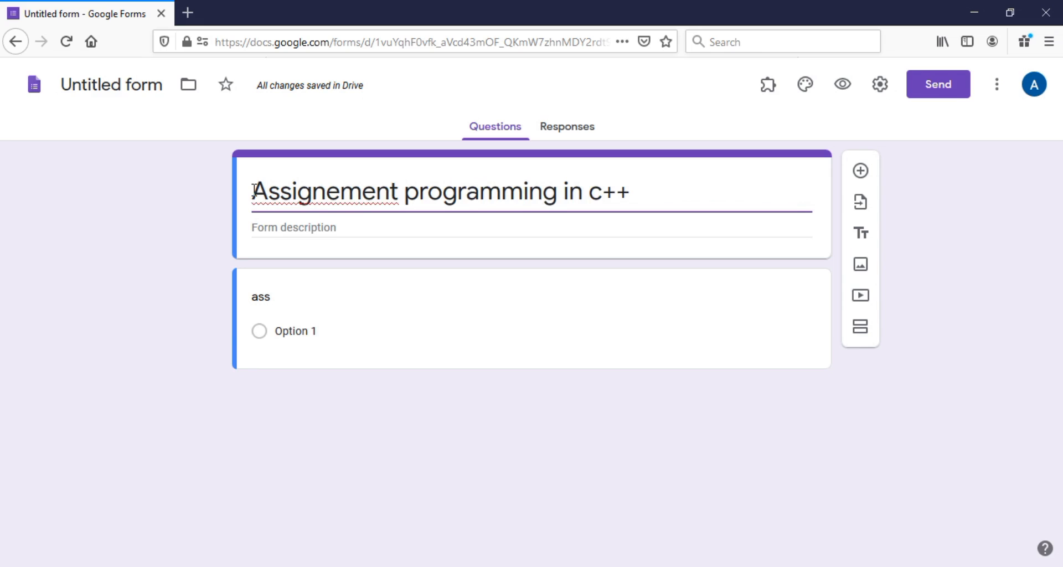
# Correct the spelling to 'Assignment' and capitalise the title to 'Programming in C++'
pyautogui.rightClick(280, 203)
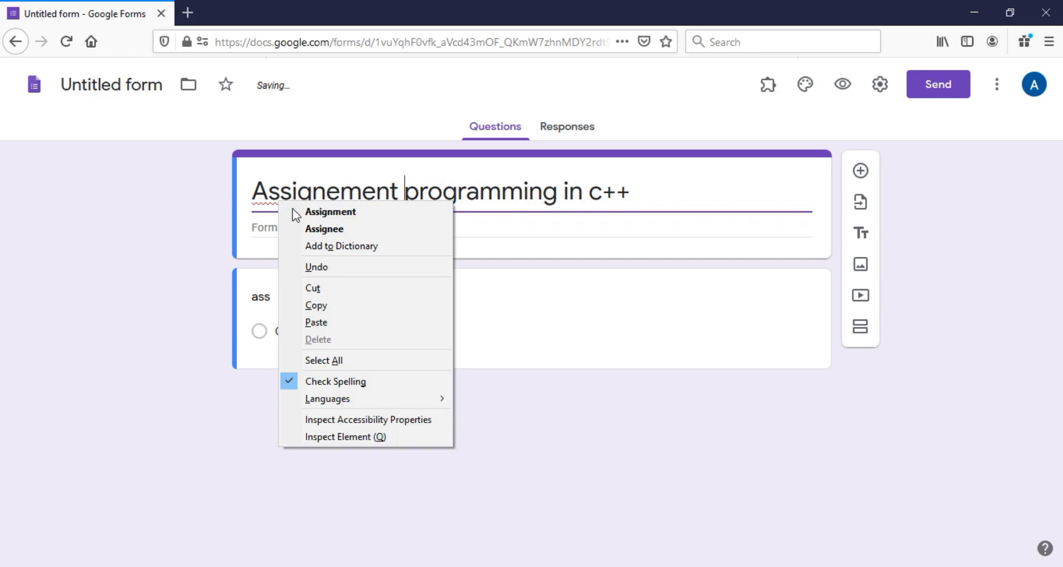
pyautogui.click(319, 211)
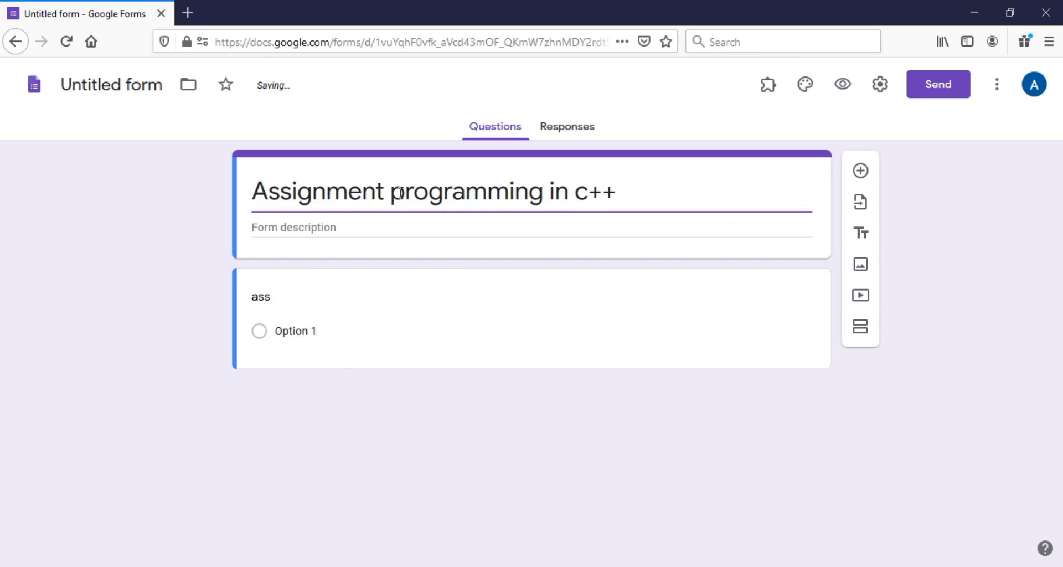
pyautogui.click(399, 194)
pyautogui.press('BackSpace')
pyautogui.write('P')
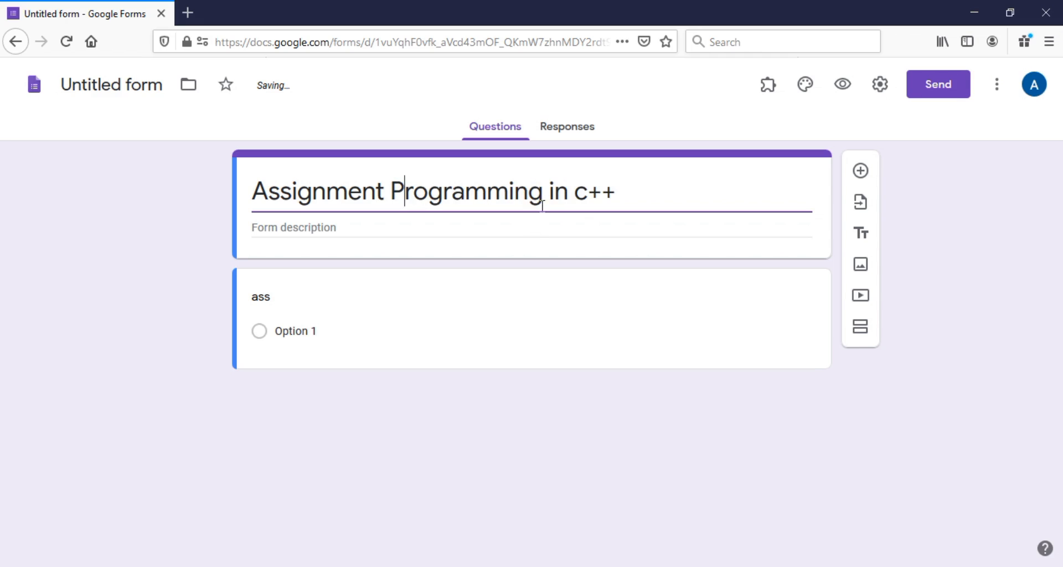
pyautogui.press('BackSpace')
pyautogui.write('C')
pyautogui.click(344, 226)
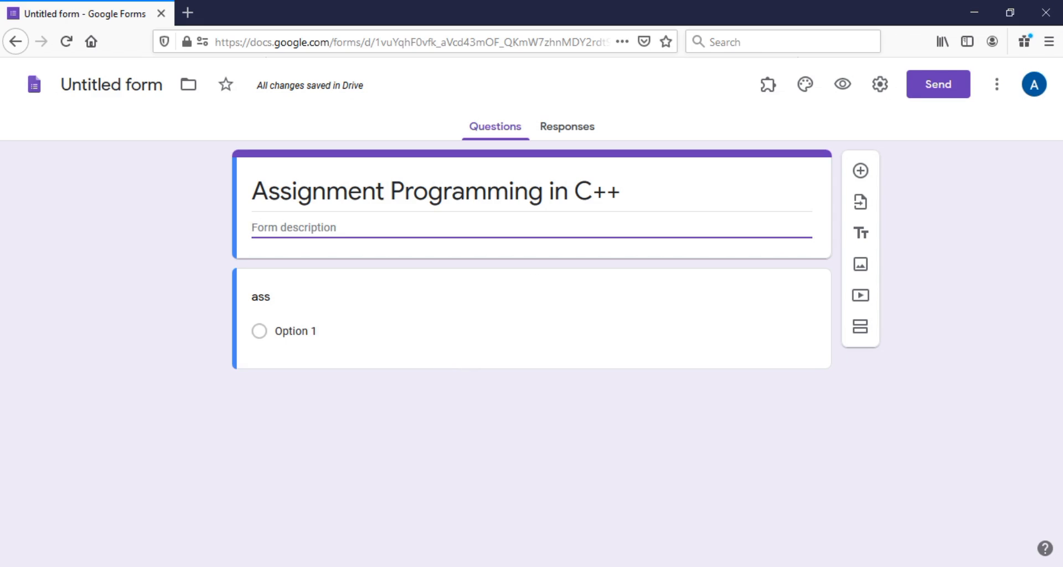
# Copy the handwritten-PDF note line from page 4 of the Word document Assignments 2020-21
pyautogui.hotkey('alt', 'Tab')
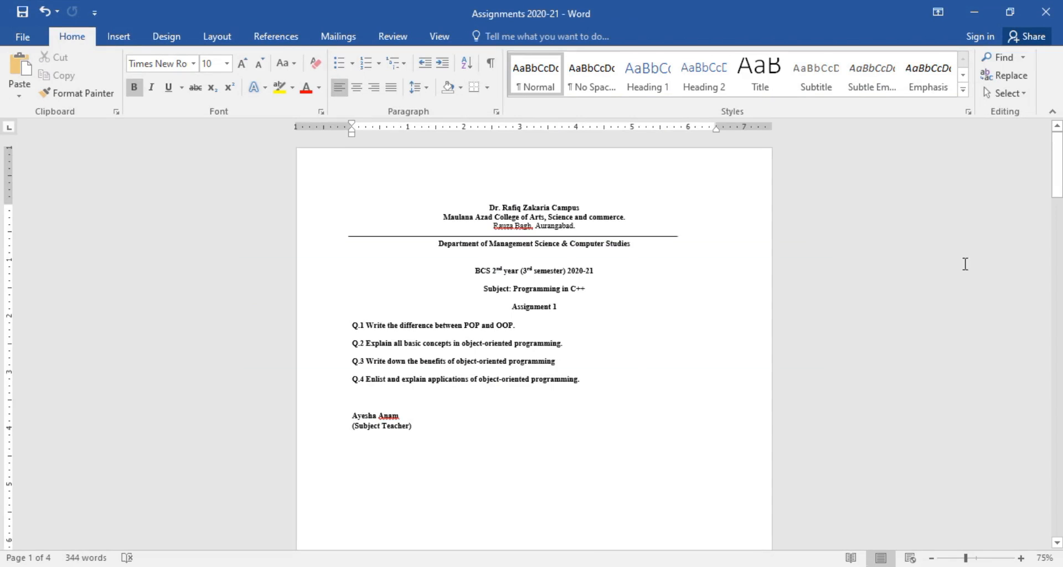
pyautogui.moveTo(1058, 148); pyautogui.dragTo(1057, 447)
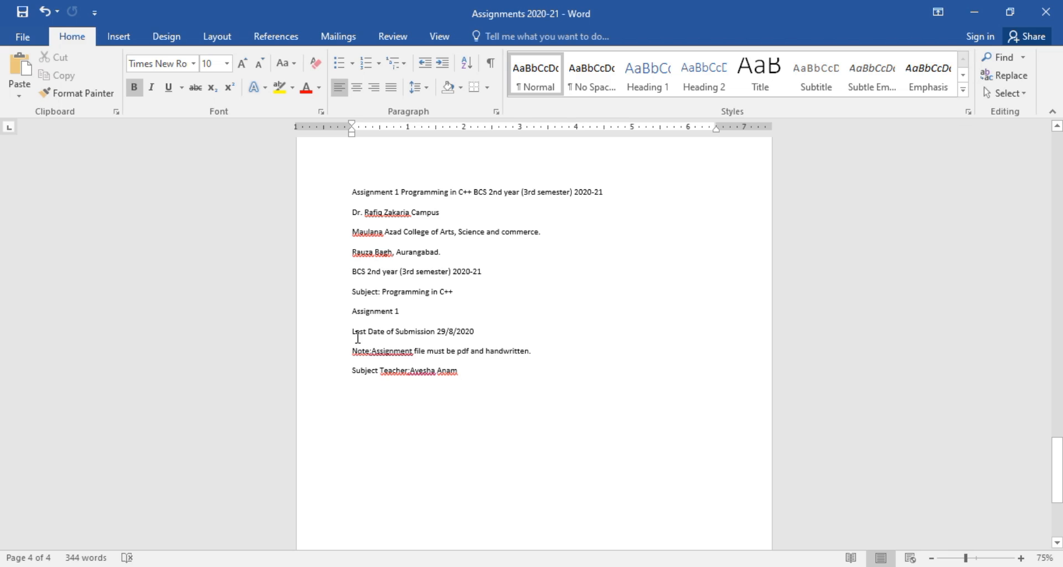
pyautogui.moveTo(352, 349); pyautogui.dragTo(513, 350)
pyautogui.hotkey('ctrl', 'c')
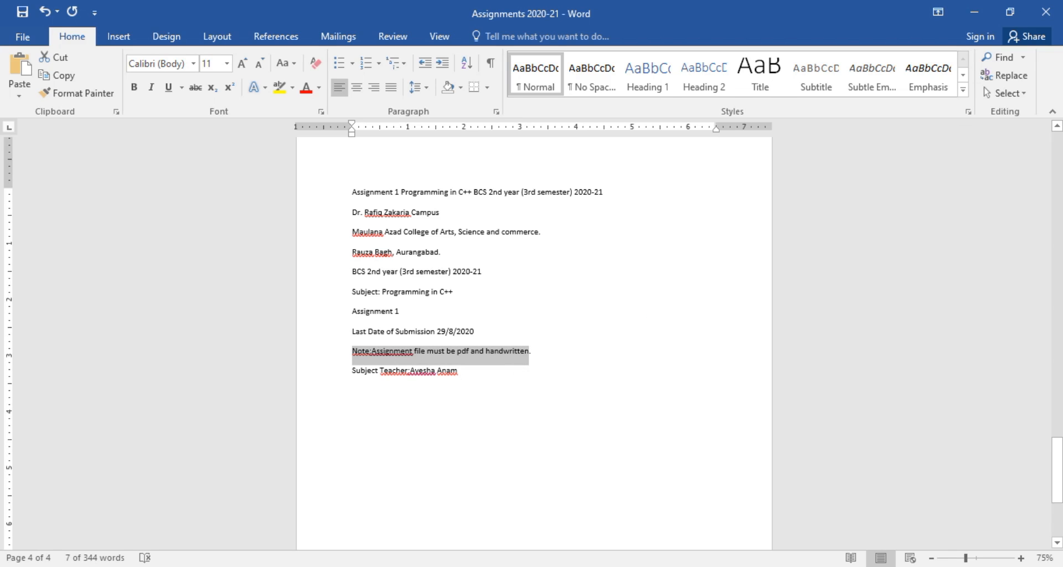
pyautogui.hotkey('alt', 'Tab')
pyautogui.click(250, 242)
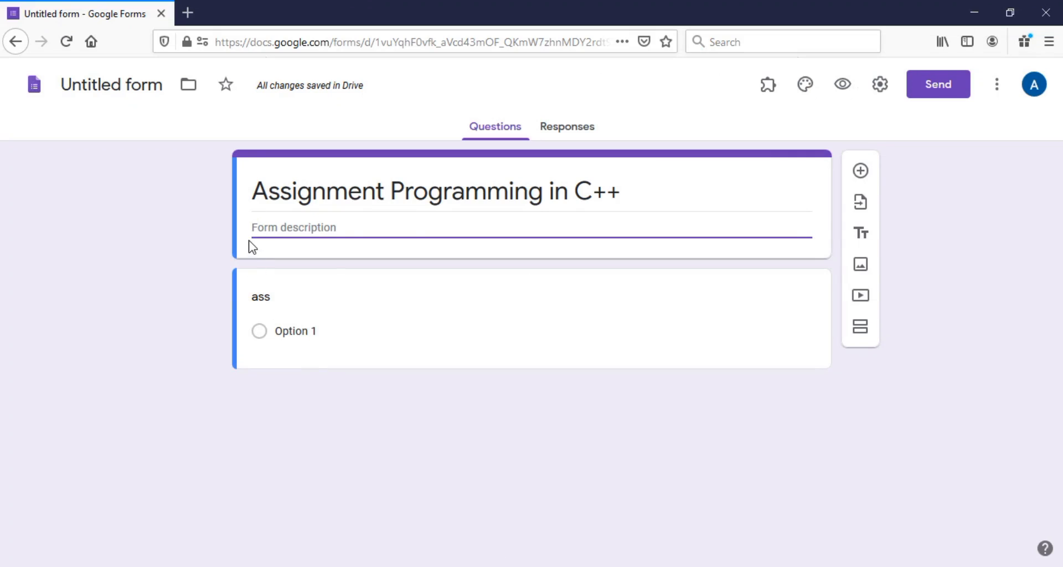
# Paste the PDF/handwritten note into the description and add a 'Name of the teacher' line with the teacher's name
pyautogui.hotkey('ctrl', 'v')
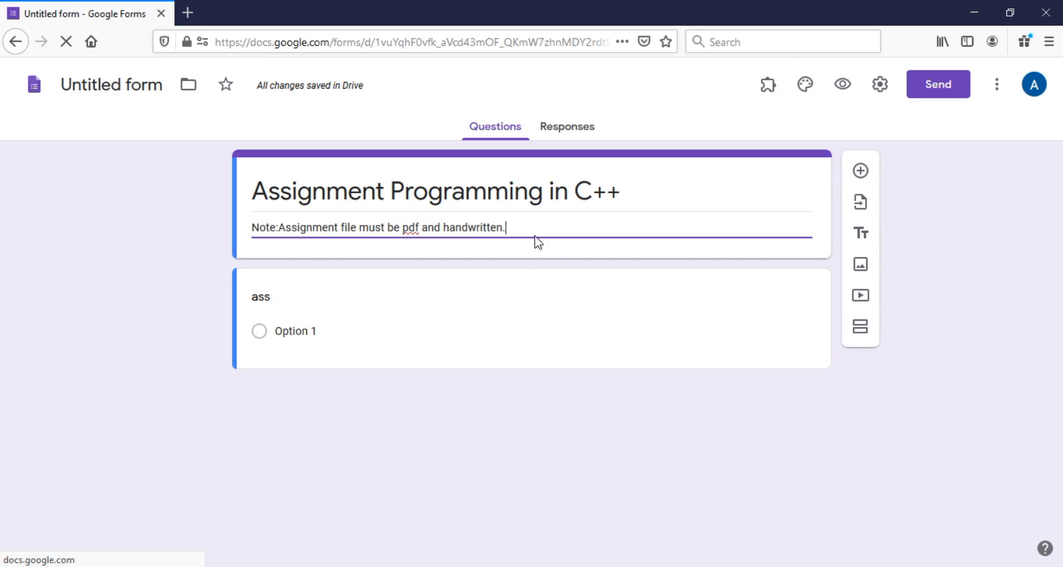
pyautogui.press('Return')
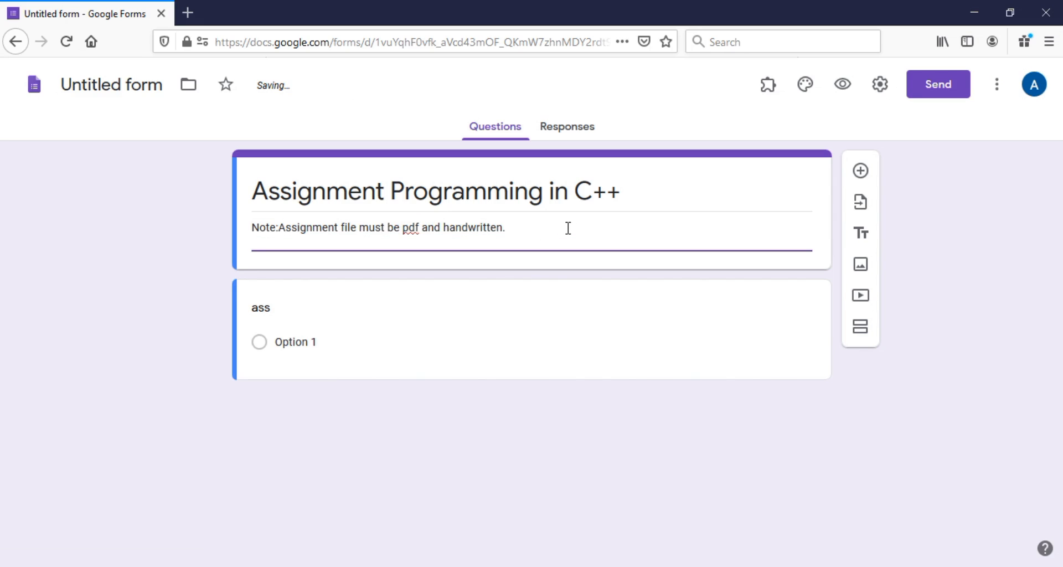
pyautogui.write('name of')
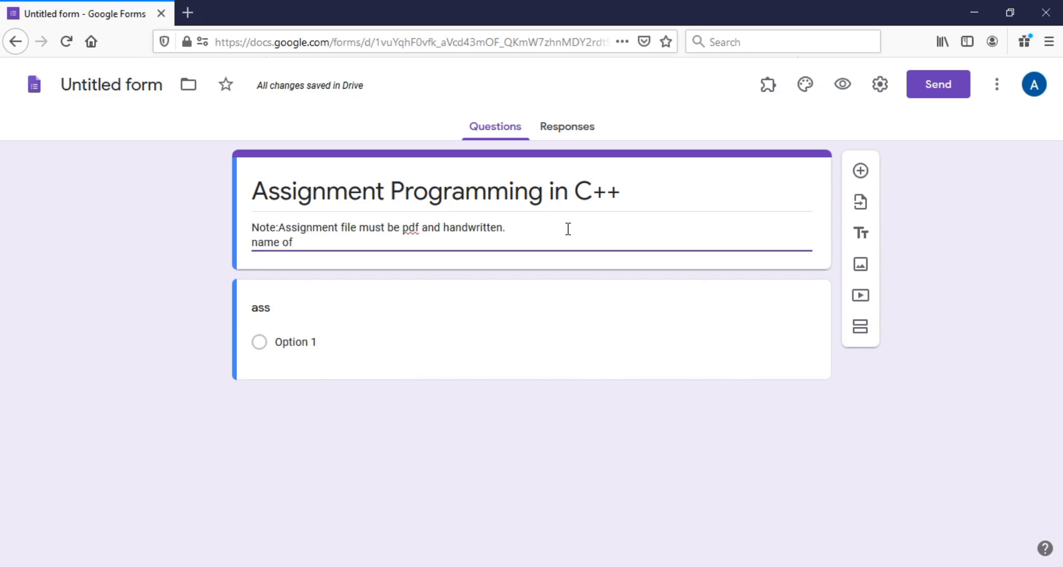
pyautogui.press('BackSpace')
pyautogui.press('BackSpace')
pyautogui.press('BackSpace')
pyautogui.press('BackSpace')
pyautogui.press('BackSpace')
pyautogui.write('ame of the t')
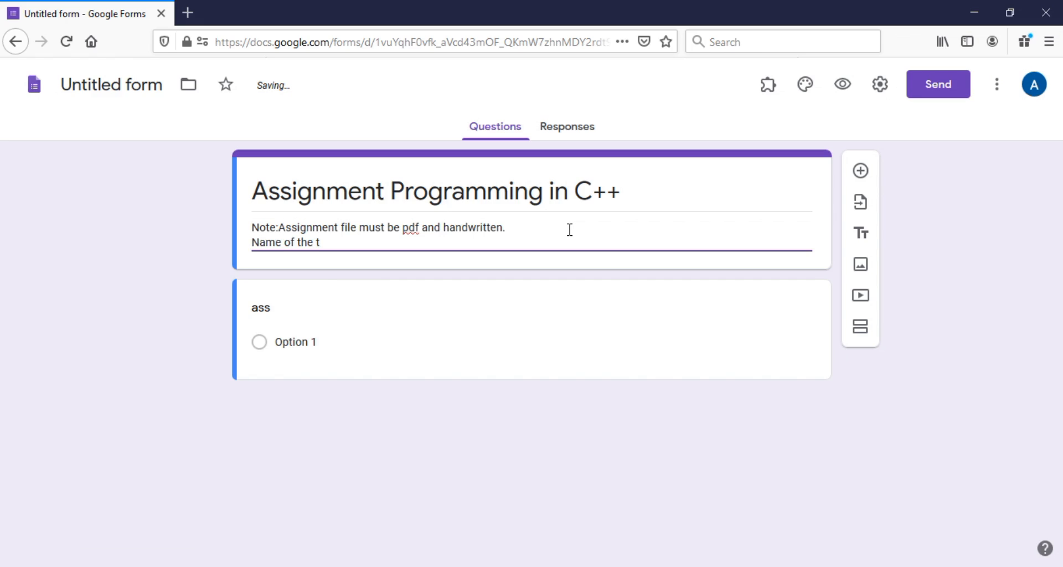
pyautogui.write('eacher;')
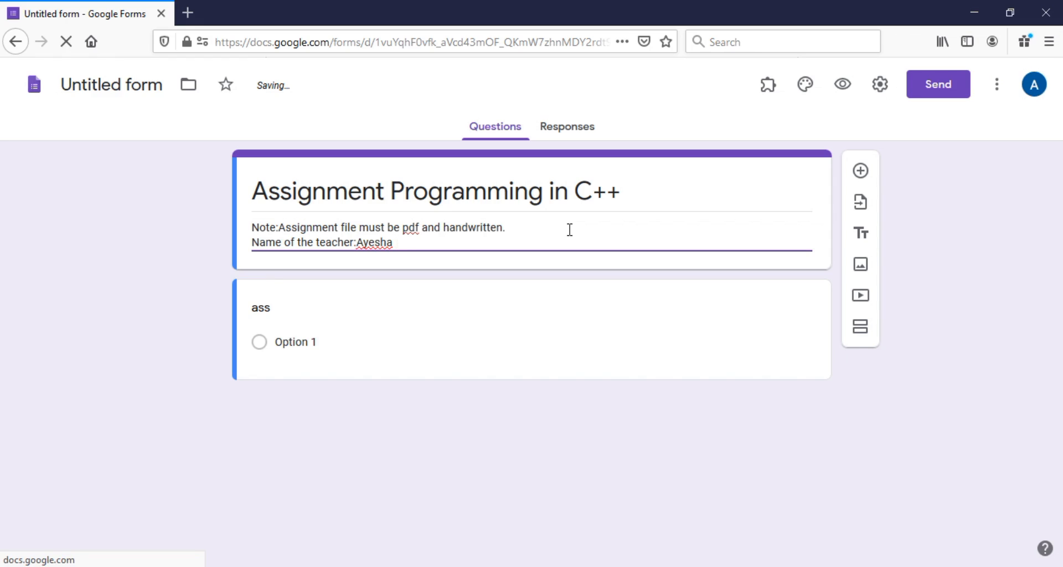
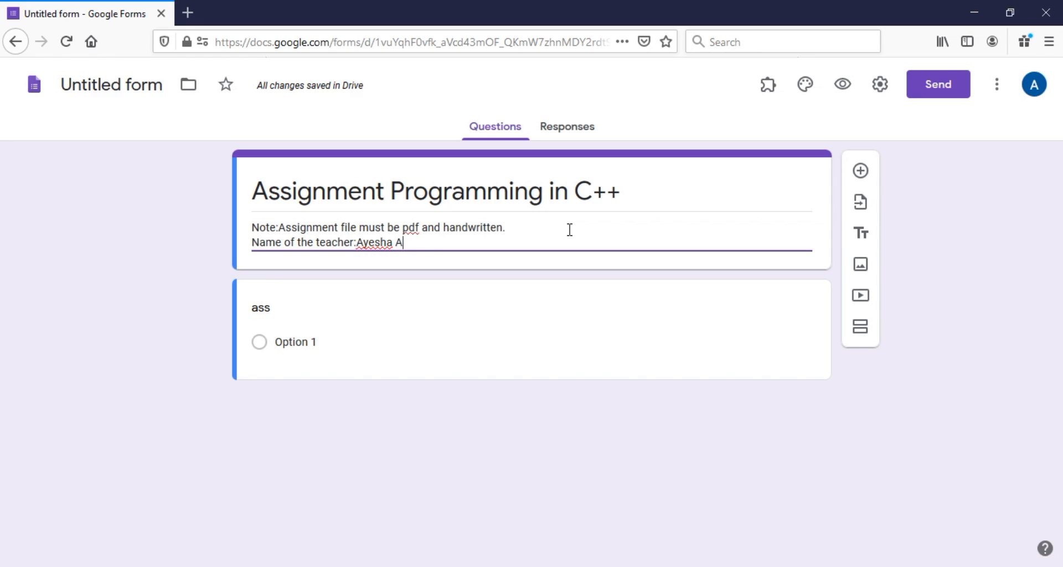
# Retitle the first question 'Name of the student' and make it required
pyautogui.click(317, 288)
pyautogui.press('BackSpace')
pyautogui.press('BackSpace')
pyautogui.press('BackSpace')
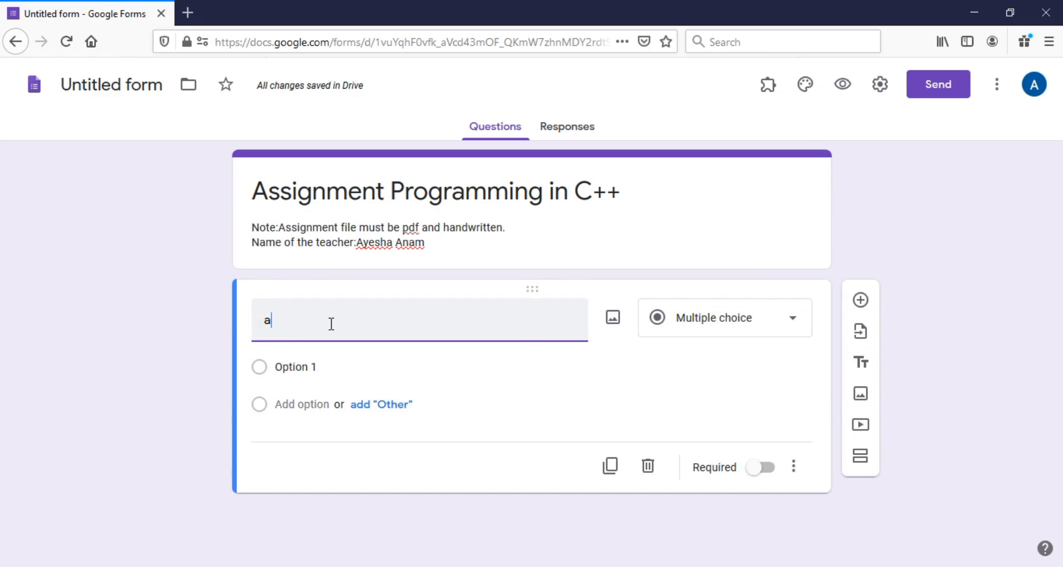
pyautogui.write('na')
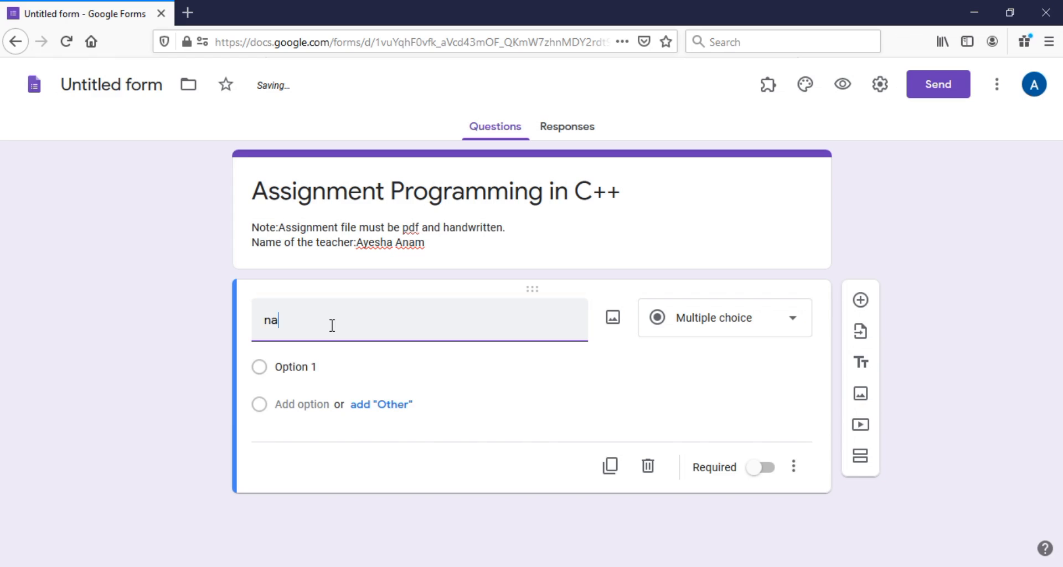
pyautogui.press('BackSpace')
pyautogui.write('Nam')
pyautogui.press('BackSpace')
pyautogui.press('BackSpace')
pyautogui.press('BackSpace')
pyautogui.press('BackSpace')
pyautogui.write('Name of the')
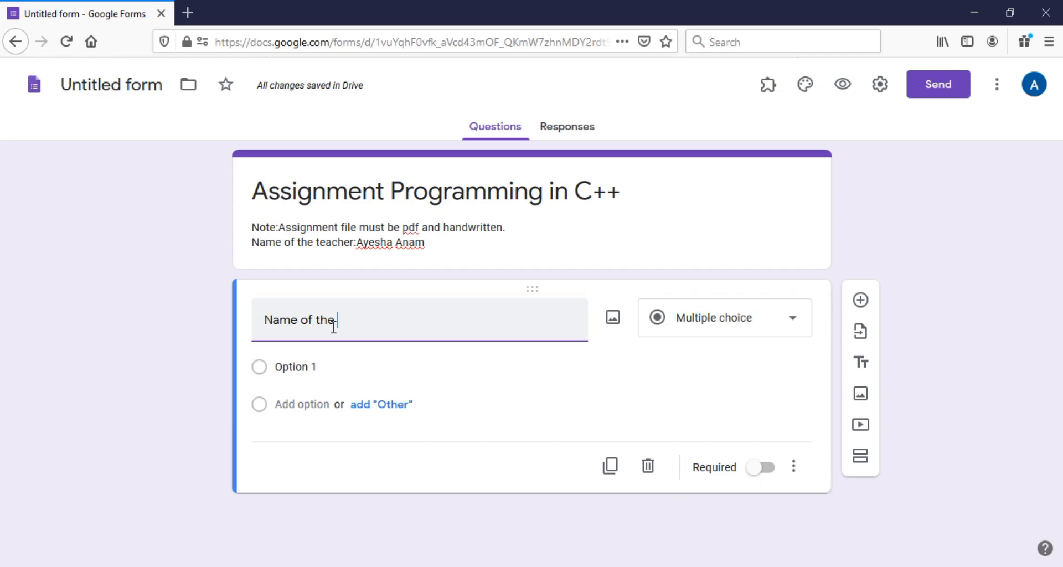
pyautogui.write(' tuden')
pyautogui.press('BackSpace')
pyautogui.press('BackSpace')
pyautogui.press('BackSpace')
pyautogui.write('studen')
pyautogui.click(768, 444)
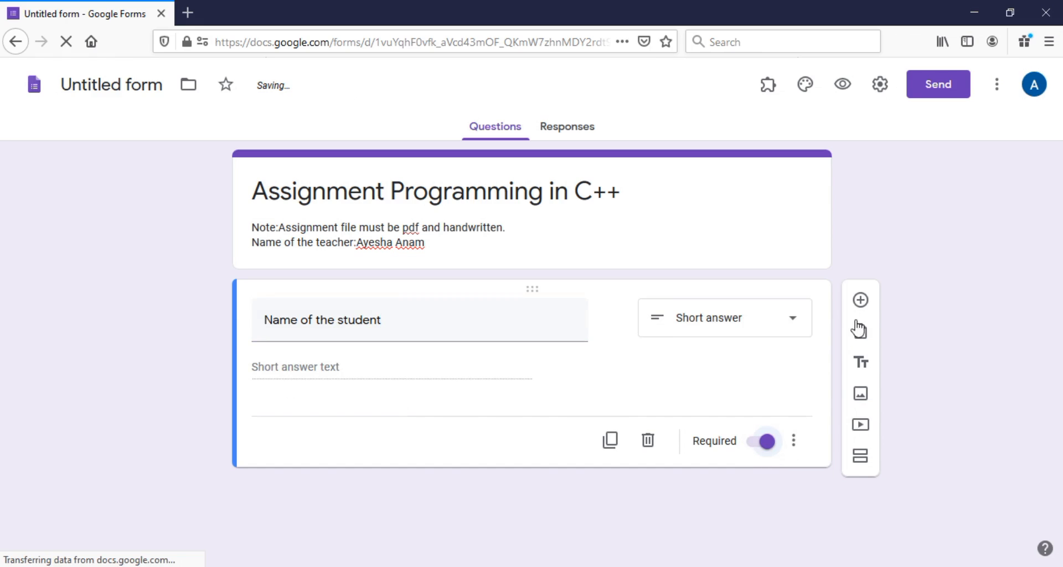
# Add a required 'Roll number' short-answer question
pyautogui.click(861, 300)
pyautogui.write('Roll ')
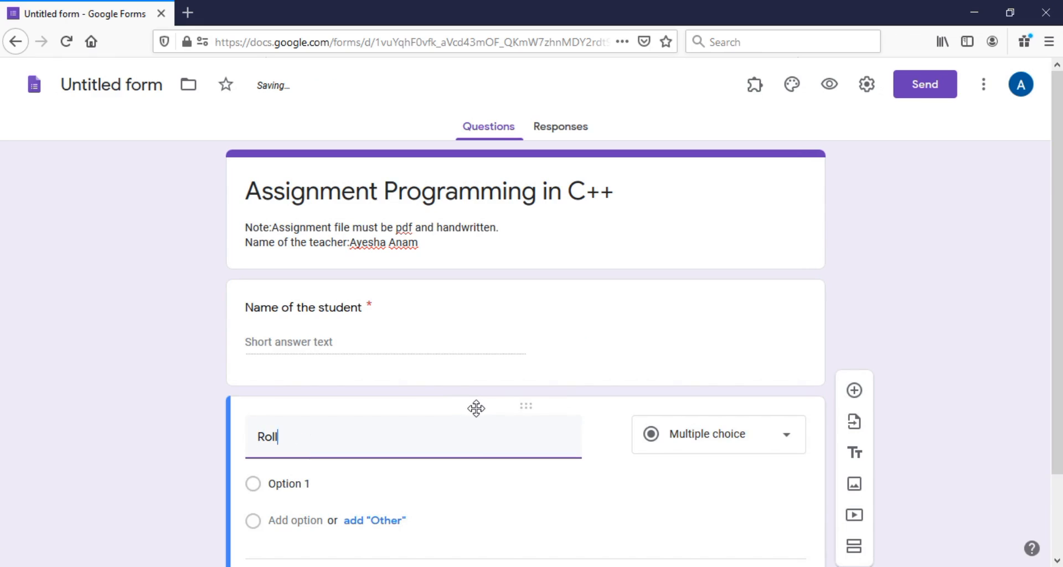
pyautogui.write('nu')
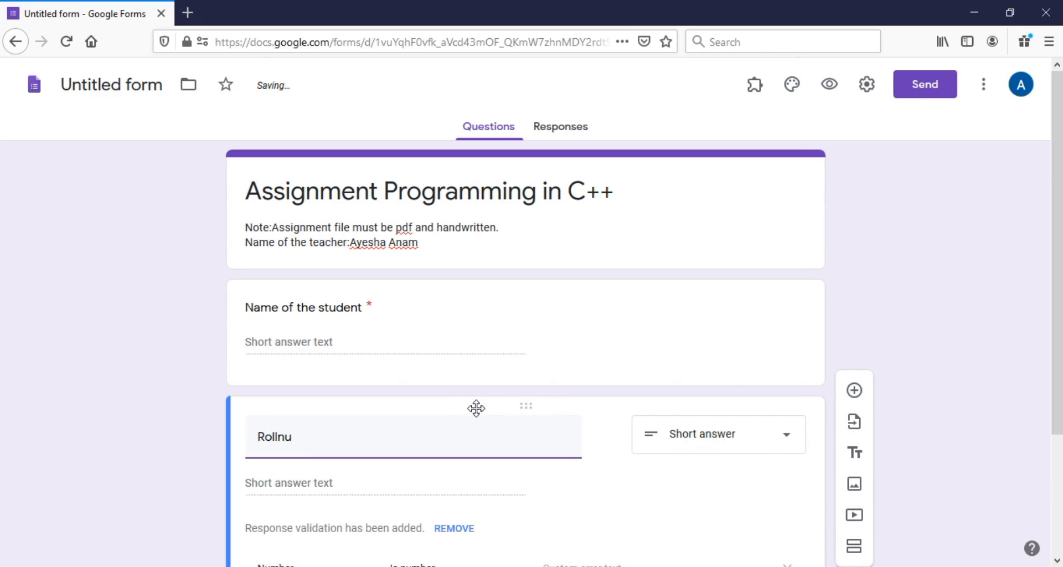
pyautogui.write('mber')
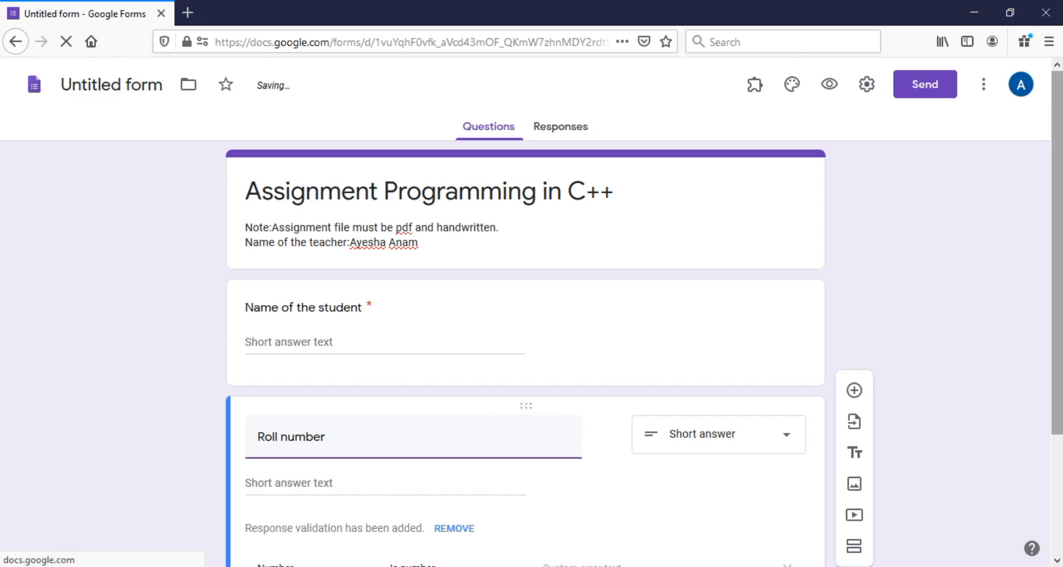
pyautogui.moveTo(1058, 309); pyautogui.dragTo(1059, 367)
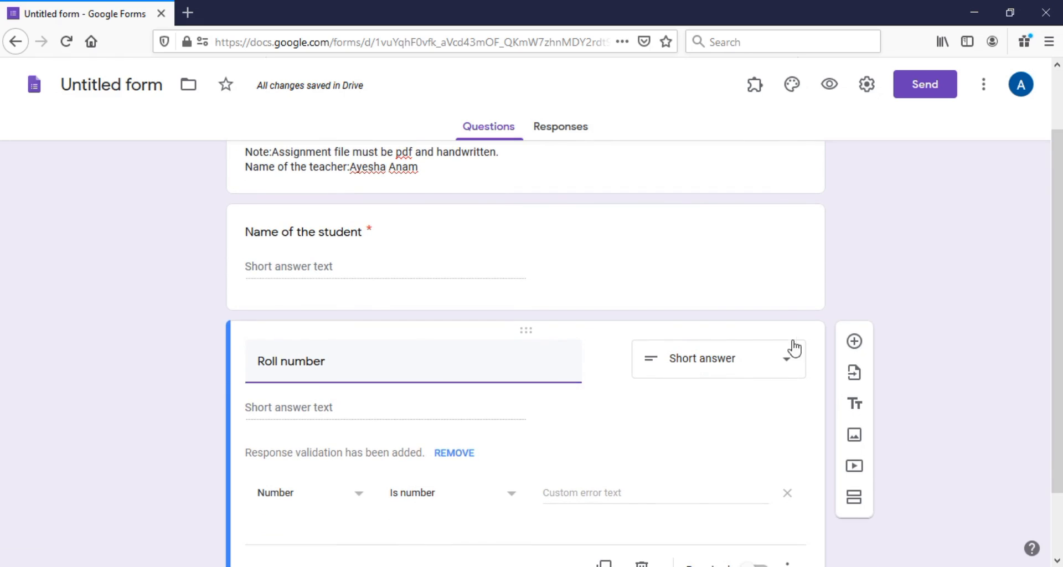
pyautogui.moveTo(1058, 363); pyautogui.dragTo(1059, 426)
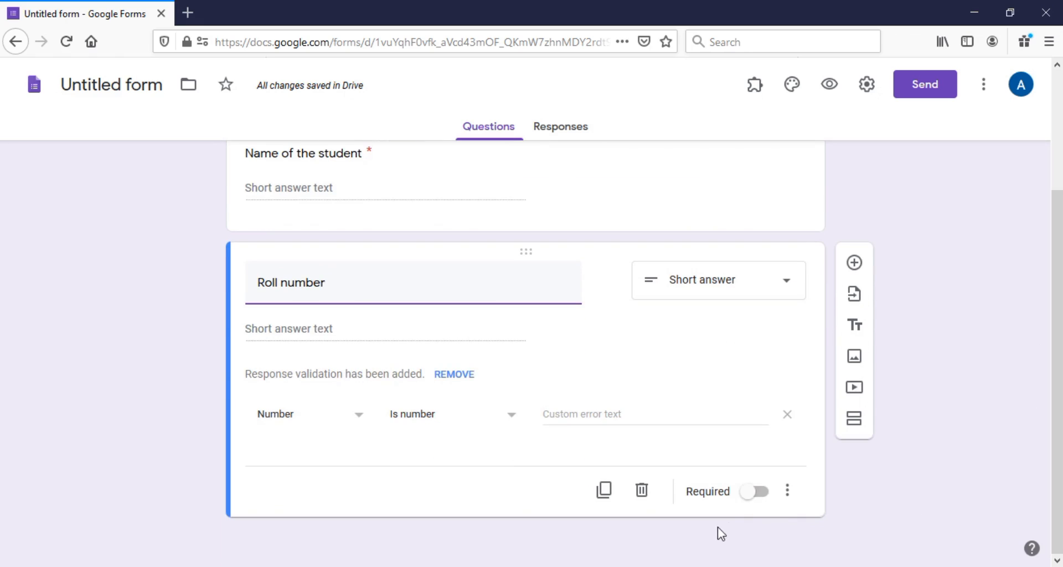
pyautogui.click(770, 490)
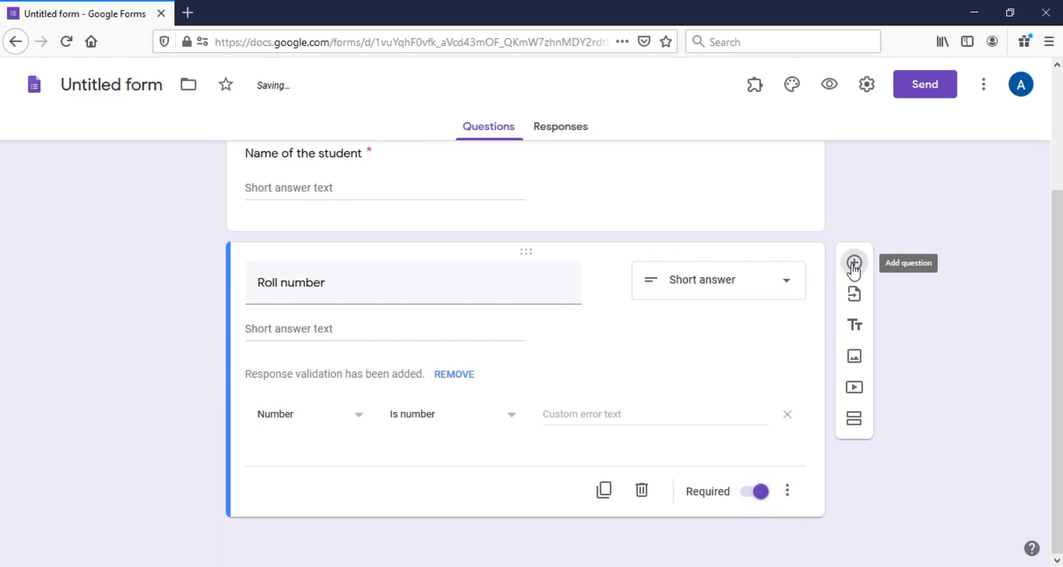
# Add an optional short-answer question titled 'Mobile Number'
pyautogui.click(855, 263)
pyautogui.write('mobke')
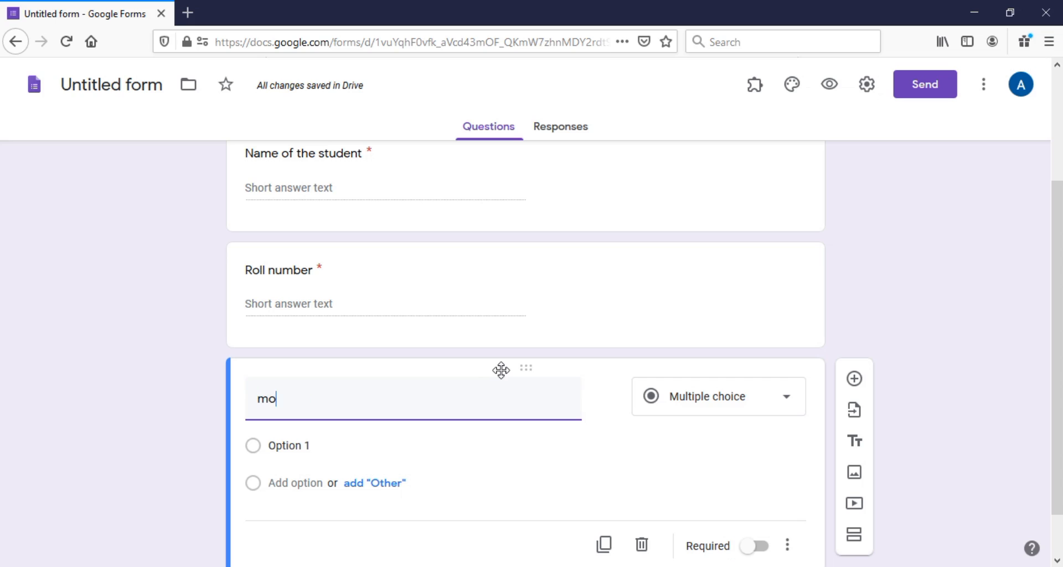
pyautogui.press('BackSpace')
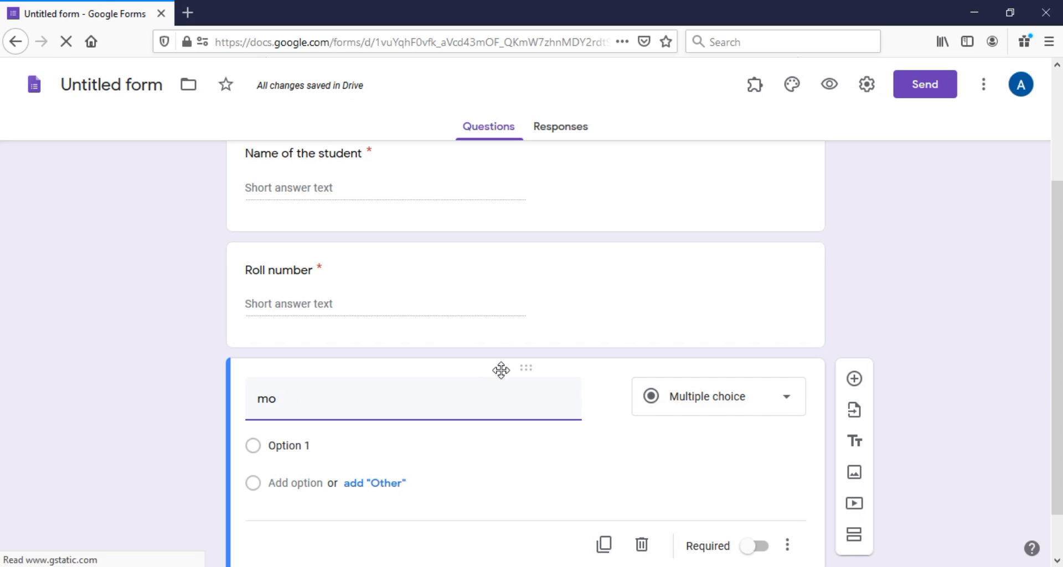
pyautogui.write('bile number')
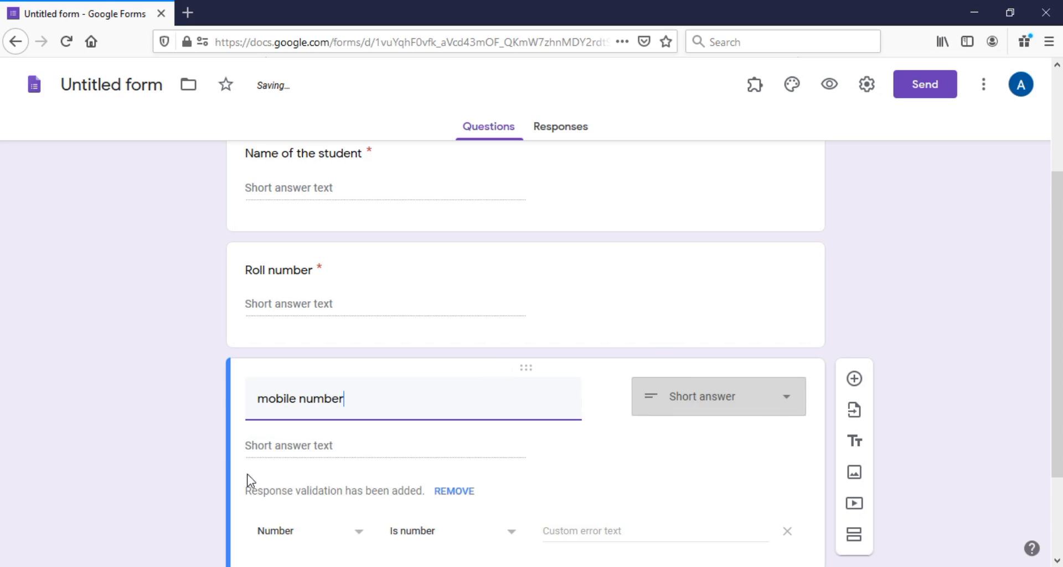
pyautogui.click(269, 409)
pyautogui.press('BackSpace')
pyautogui.write('M')
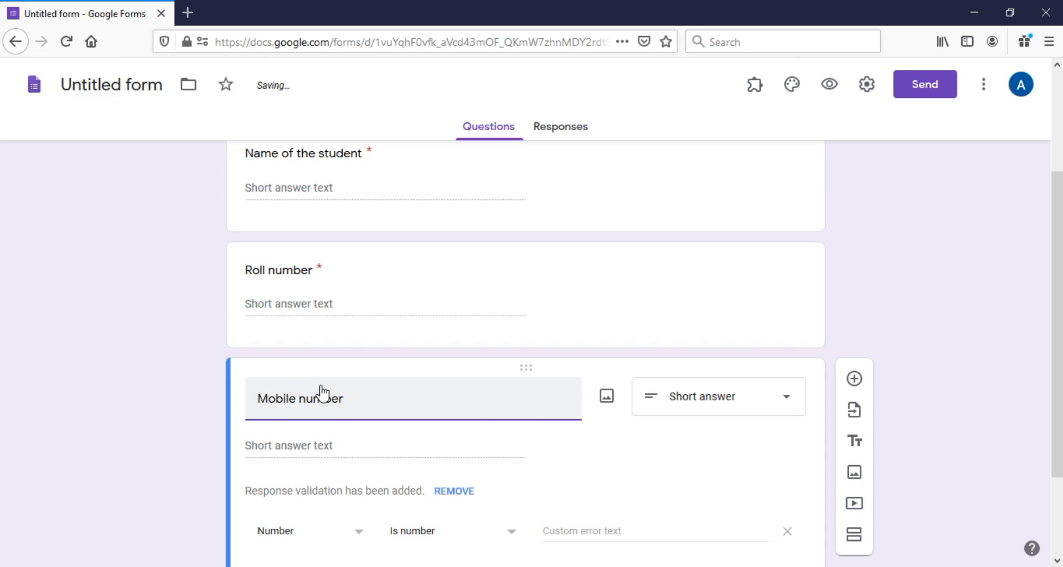
pyautogui.press('BackSpace')
pyautogui.write('N')
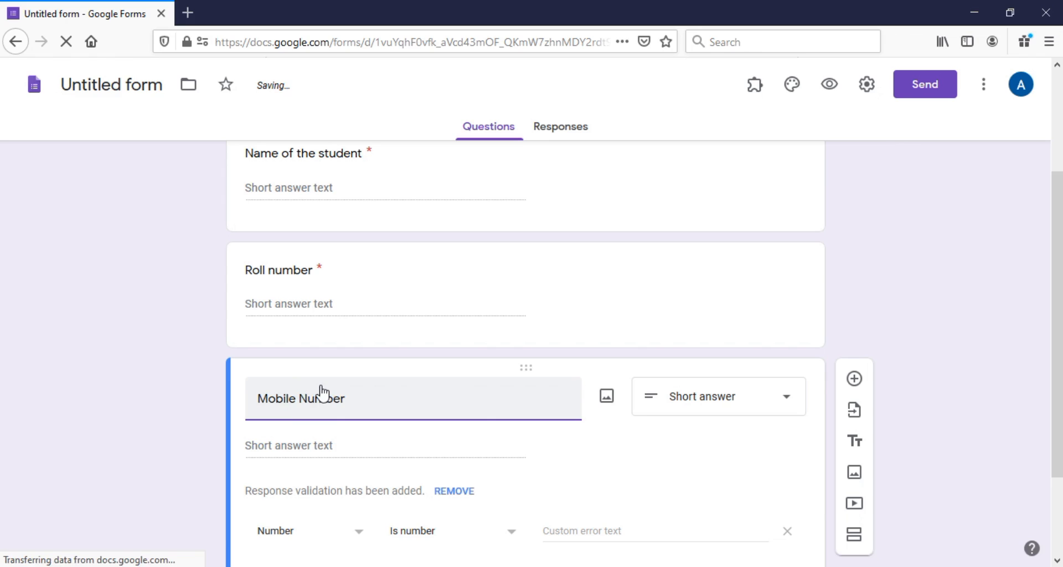
pyautogui.scroll(-3, 1031, 354)
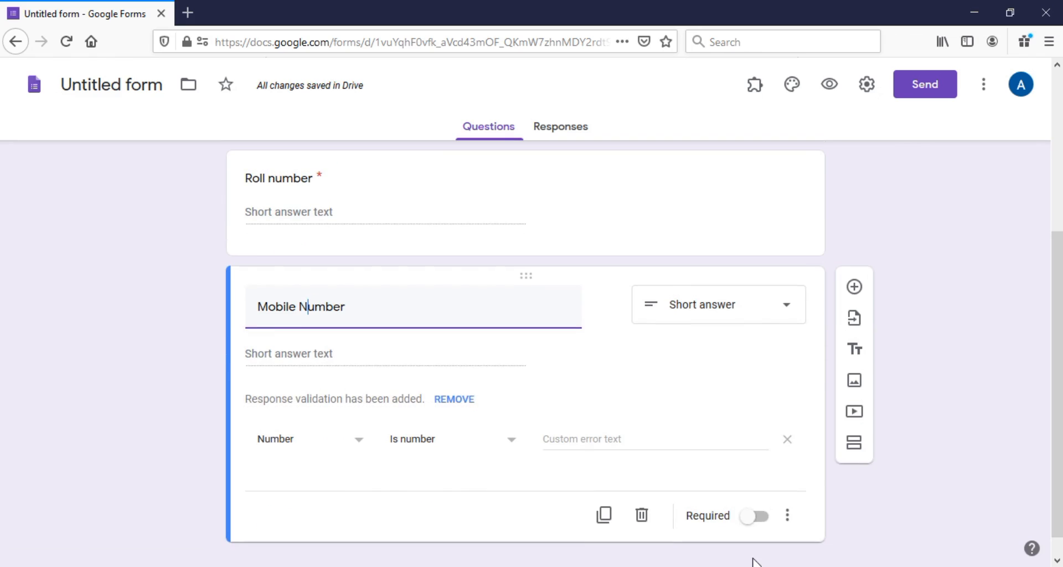
pyautogui.click(763, 524)
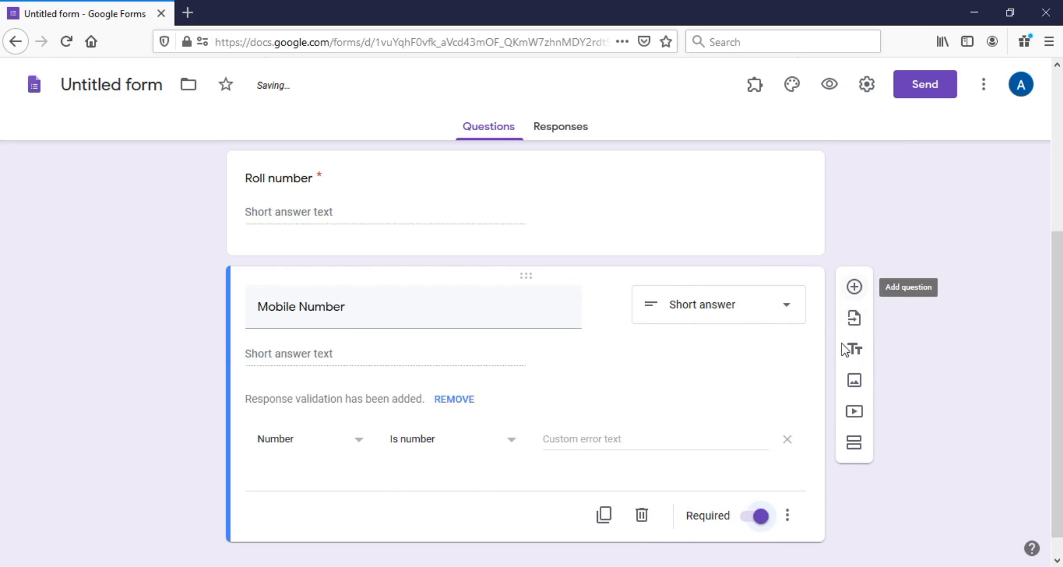
pyautogui.click(762, 515)
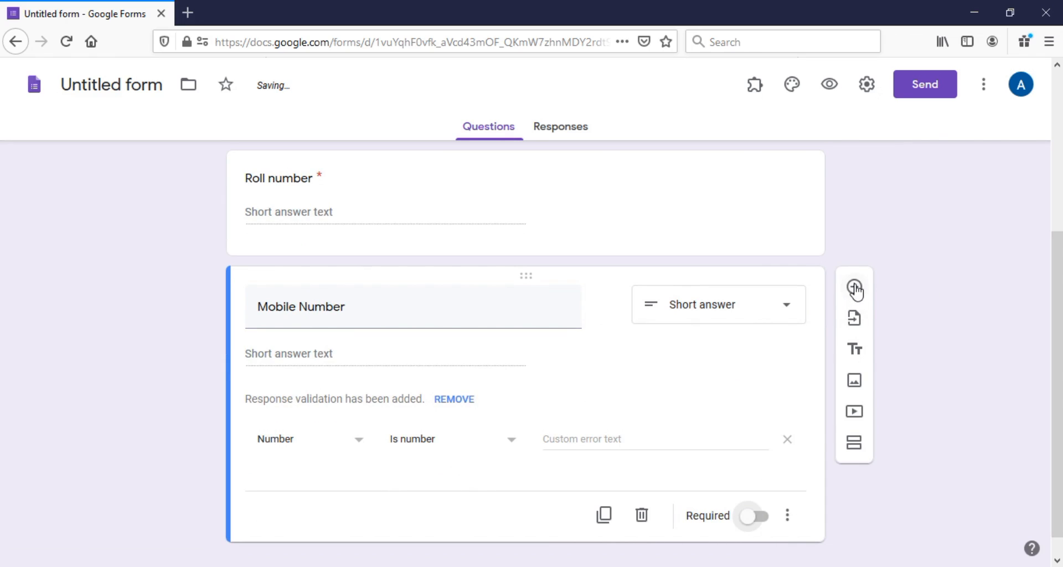
# Add an 'email id' question and enable collection of respondents' email addresses
pyautogui.click(856, 288)
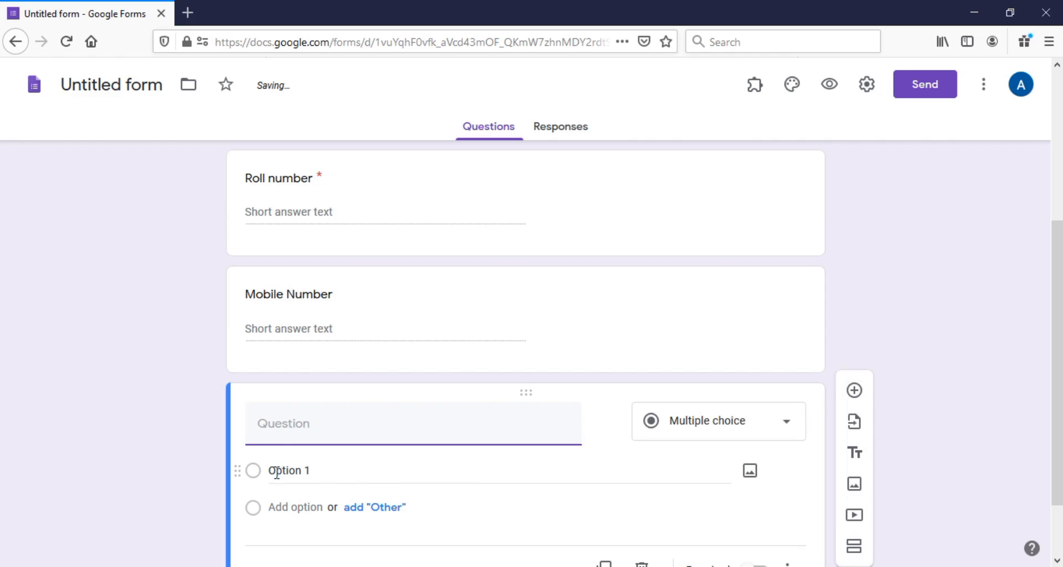
pyautogui.write('email ')
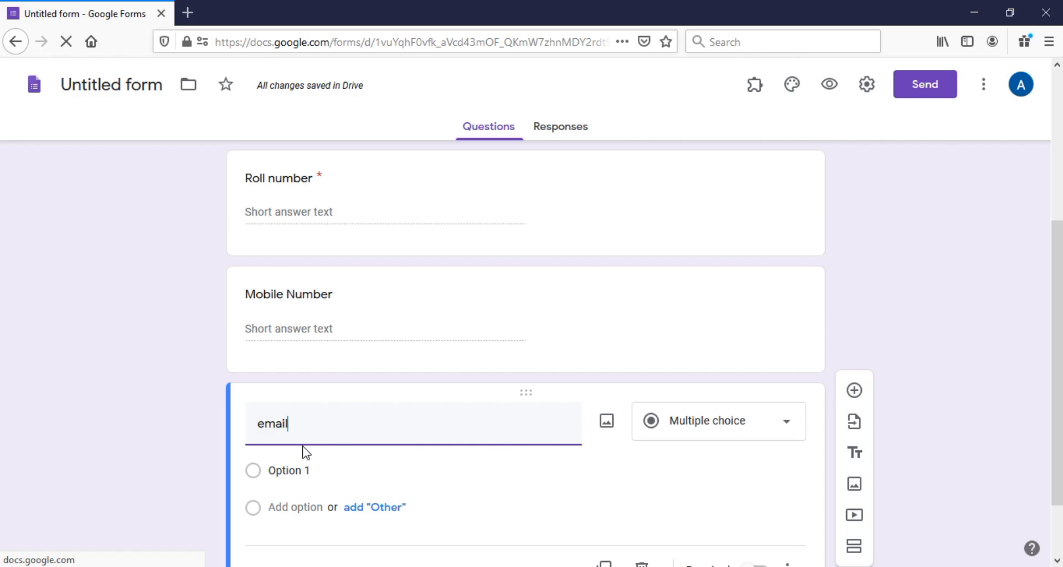
pyautogui.write('id')
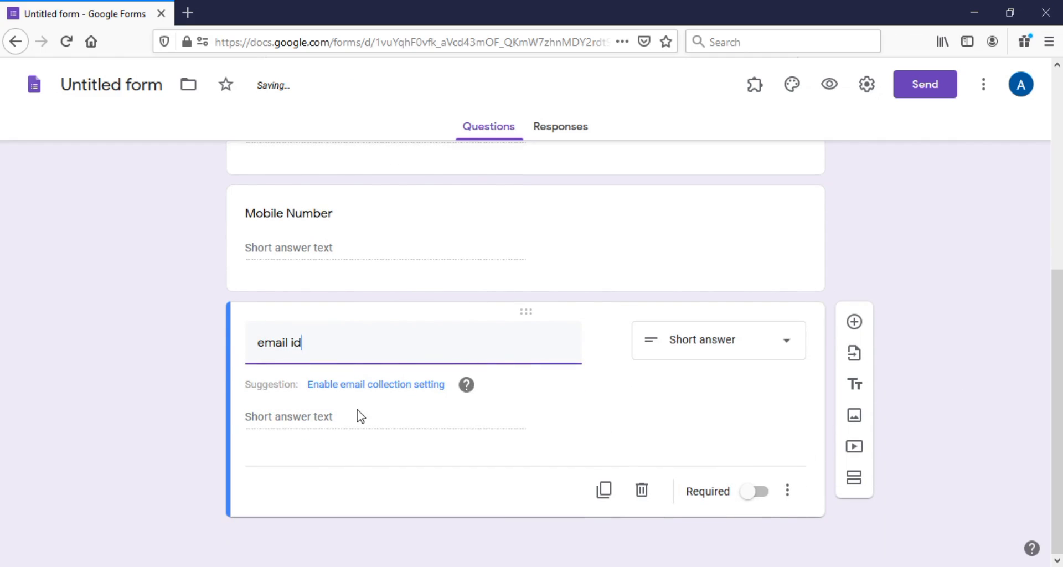
pyautogui.click(370, 388)
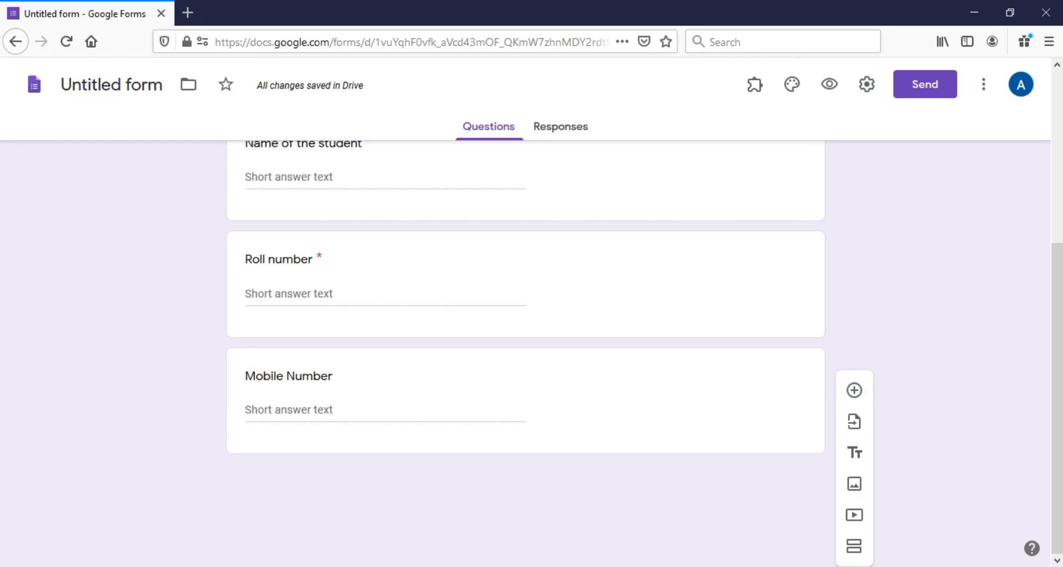
# View the ass2nd assignment image in Photos, then return to the form editor
pyautogui.hotkey('alt', 'Tab')
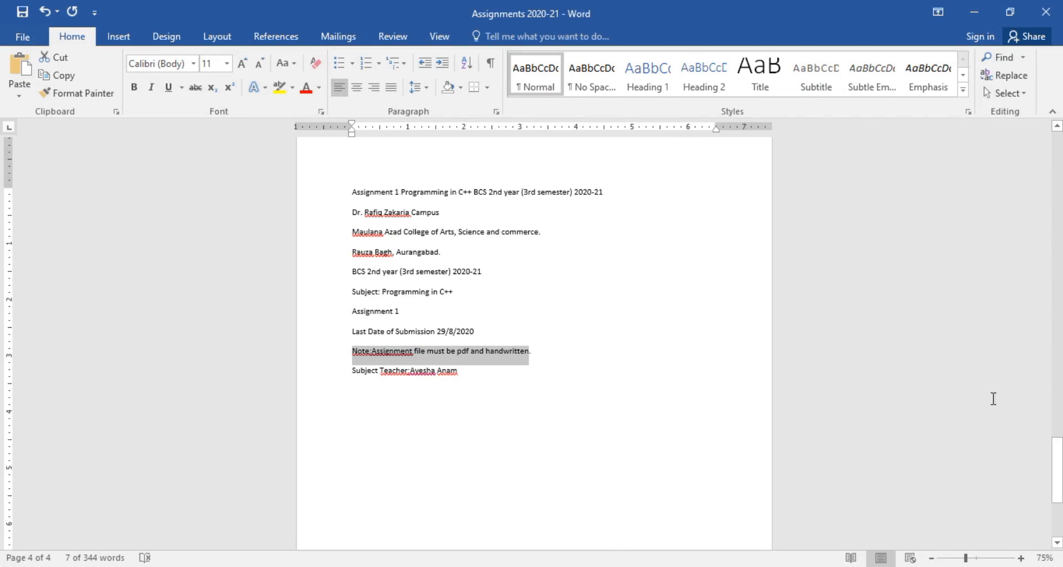
pyautogui.moveTo(1058, 460); pyautogui.dragTo(1052, 135)
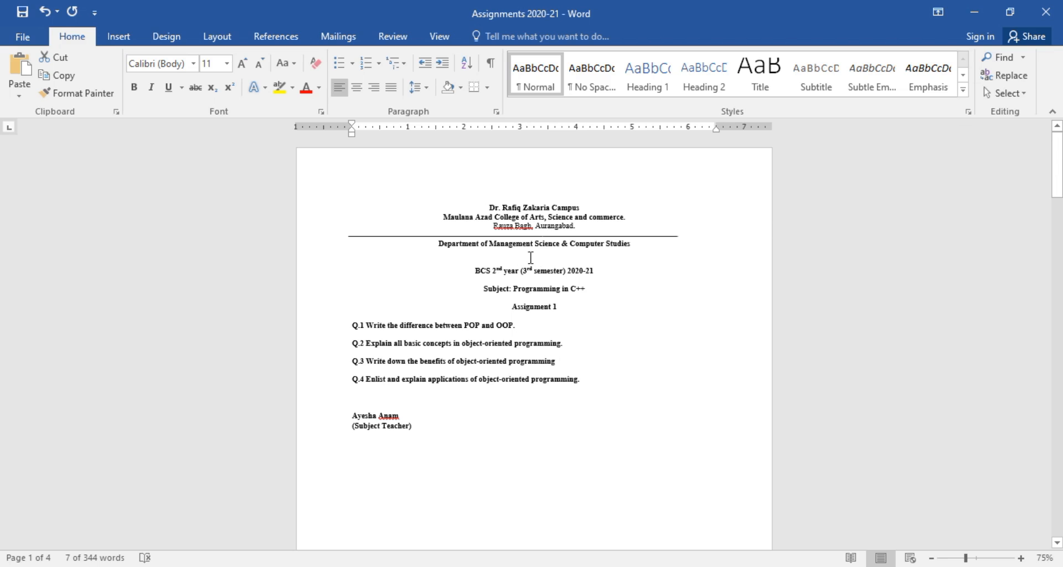
pyautogui.click(619, 538)
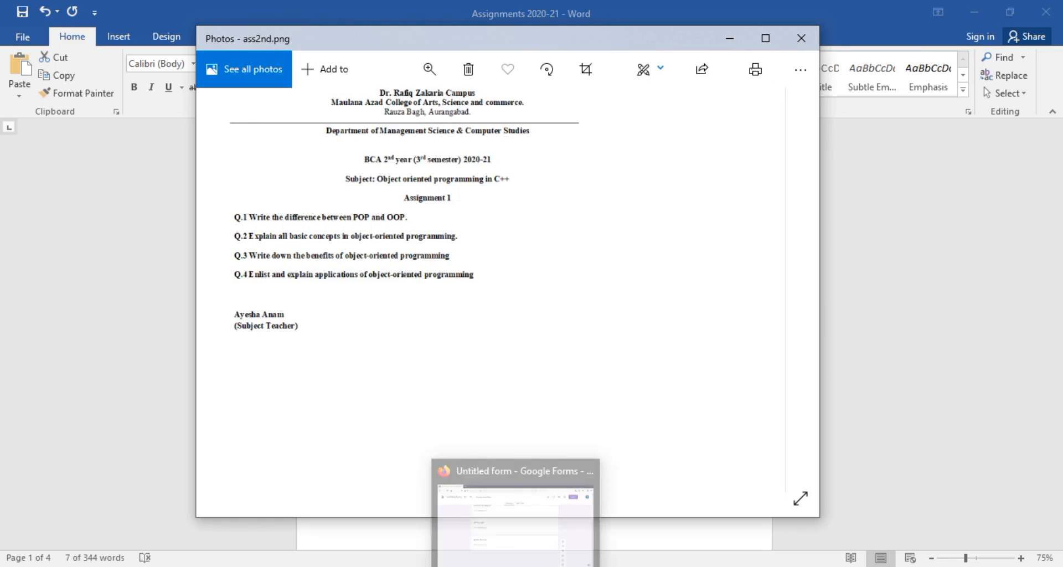
pyautogui.click(509, 546)
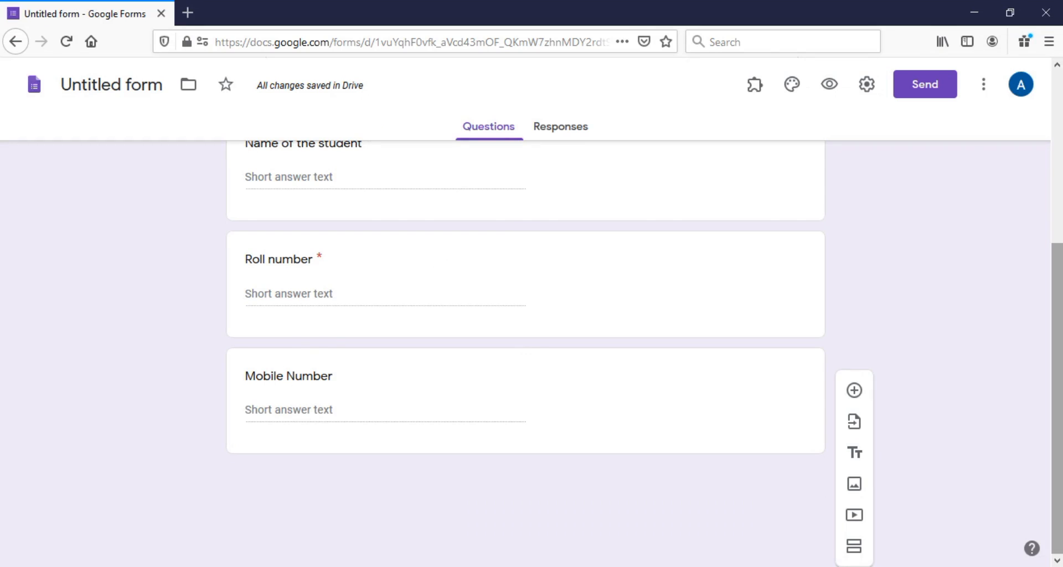
# Add a new question and upload the ass2nd image into it
pyautogui.click(855, 392)
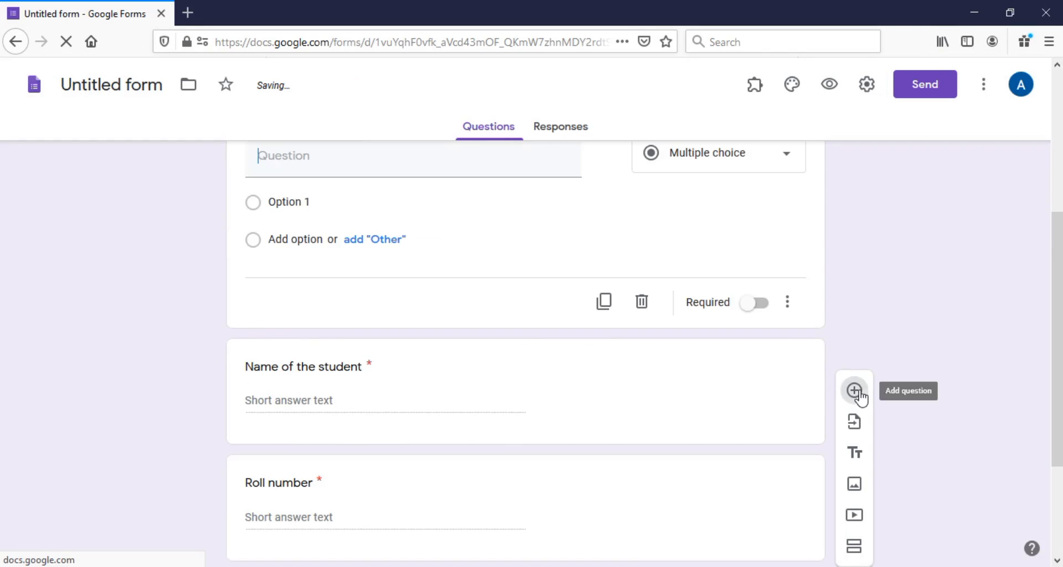
pyautogui.click(610, 441)
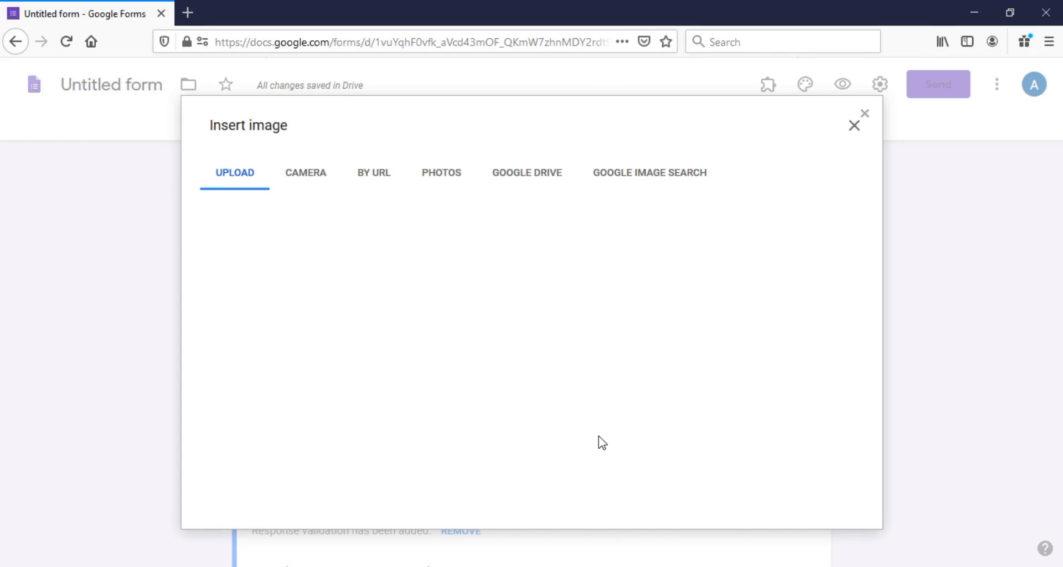
pyautogui.click(519, 409)
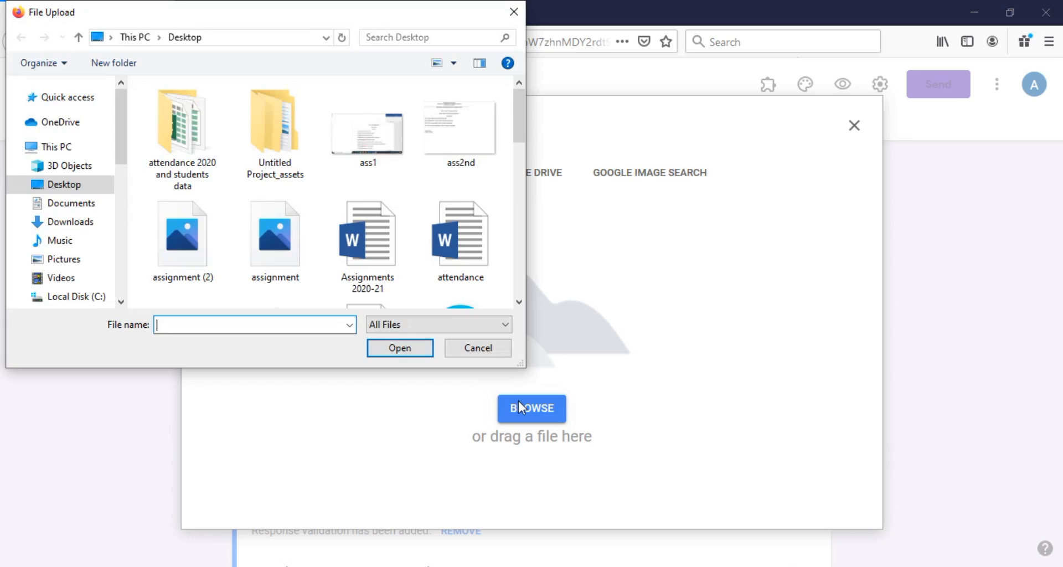
pyautogui.click(475, 136)
pyautogui.click(400, 348)
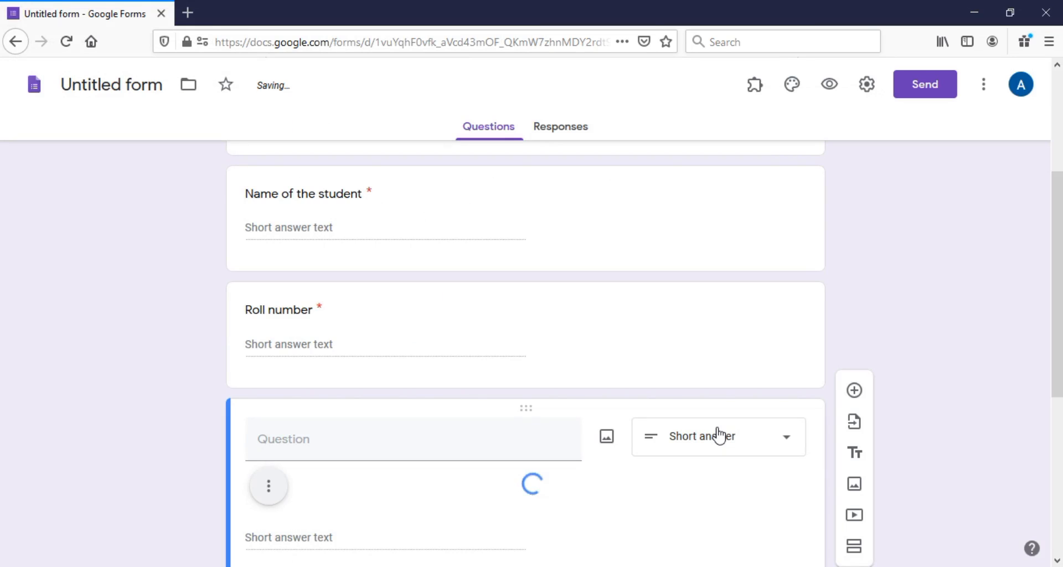
# Title the image question 'Assignment Questions', correcting the misspelled 'Assignment'
pyautogui.moveTo(1060, 273); pyautogui.dragTo(1061, 334)
pyautogui.click(280, 264)
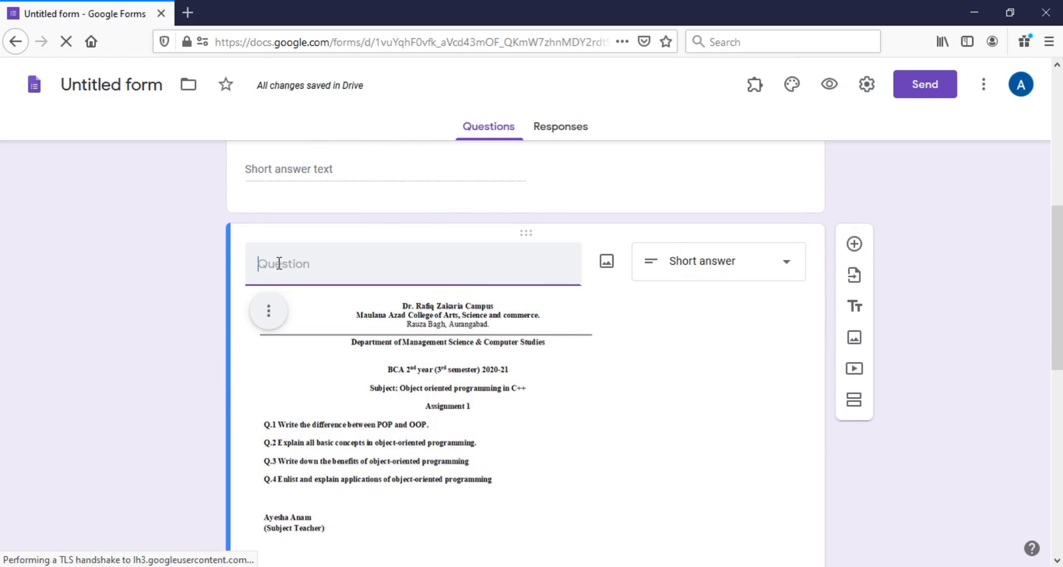
pyautogui.write('Ass')
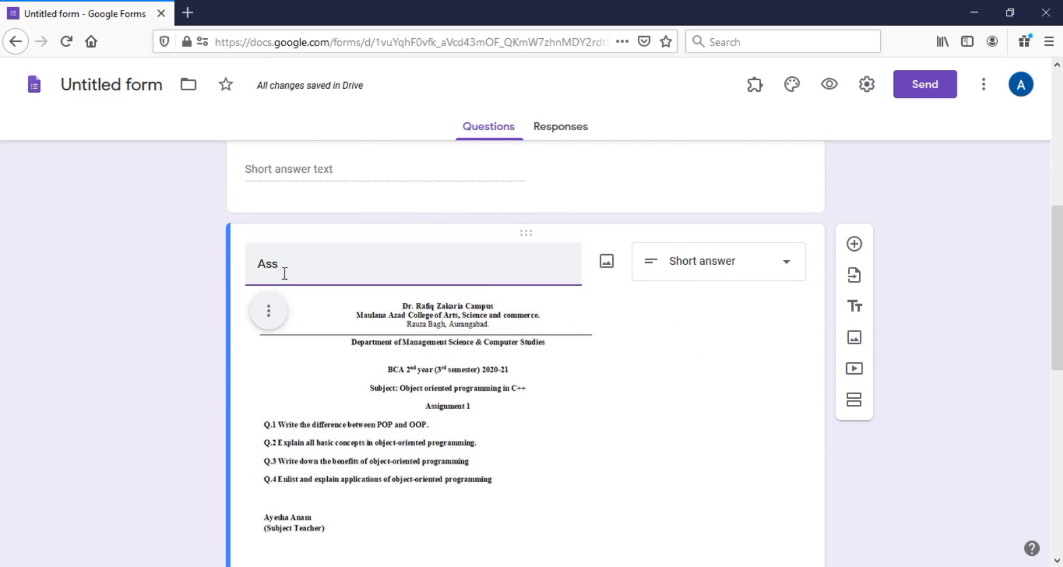
pyautogui.write('ignemtn')
pyautogui.press('BackSpace')
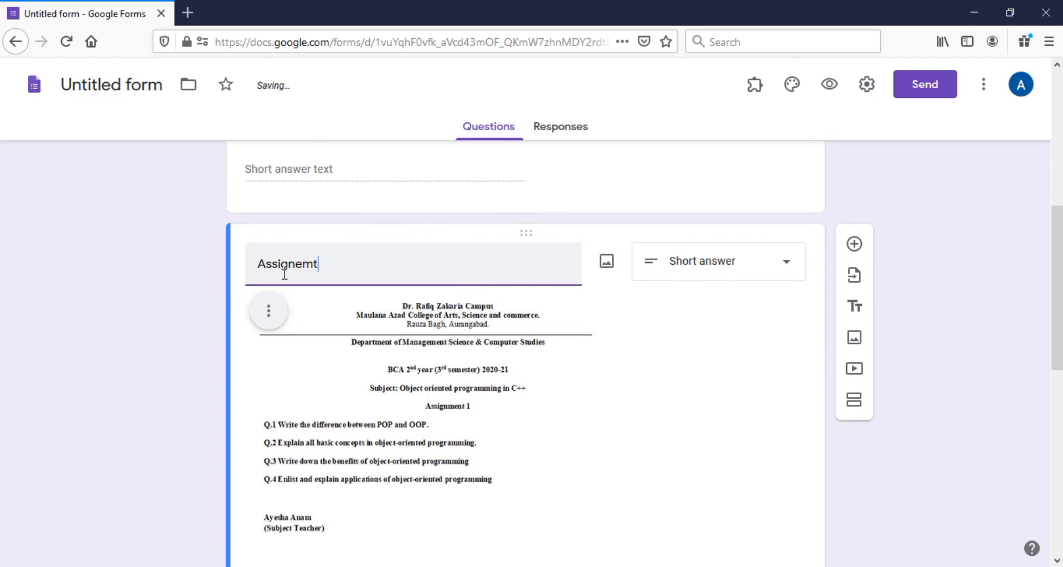
pyautogui.write('ent')
pyautogui.rightClick(276, 268)
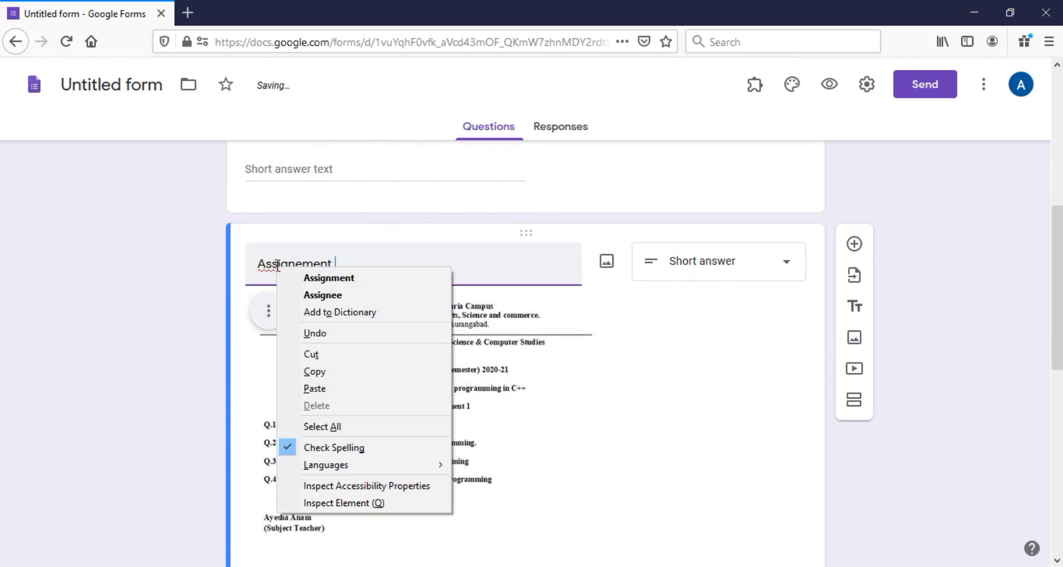
pyautogui.click(310, 277)
pyautogui.write('ue')
pyautogui.press('BackSpace')
pyautogui.press('BackSpace')
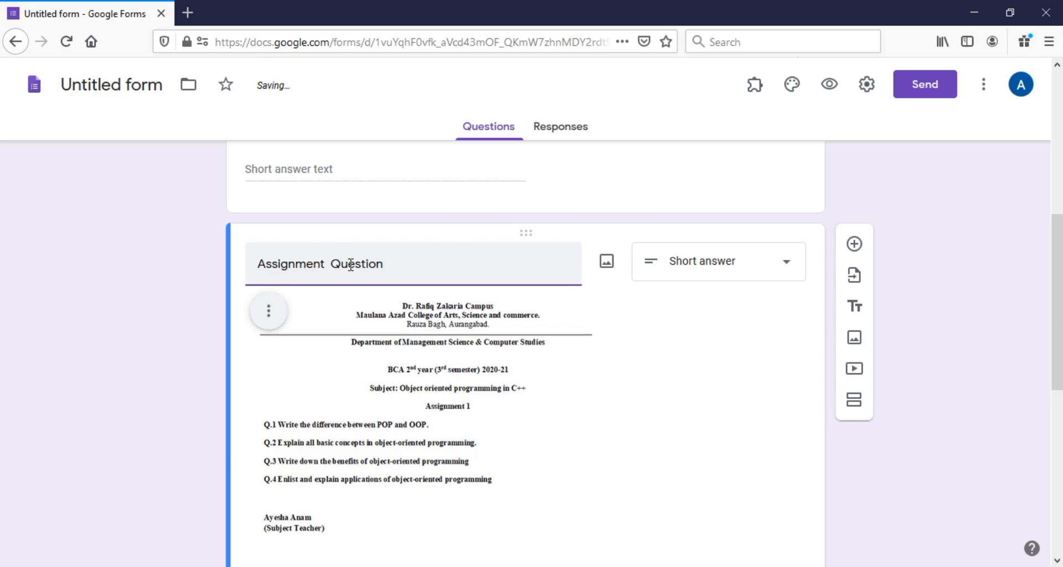
pyautogui.scroll(-2, 1058, 283)
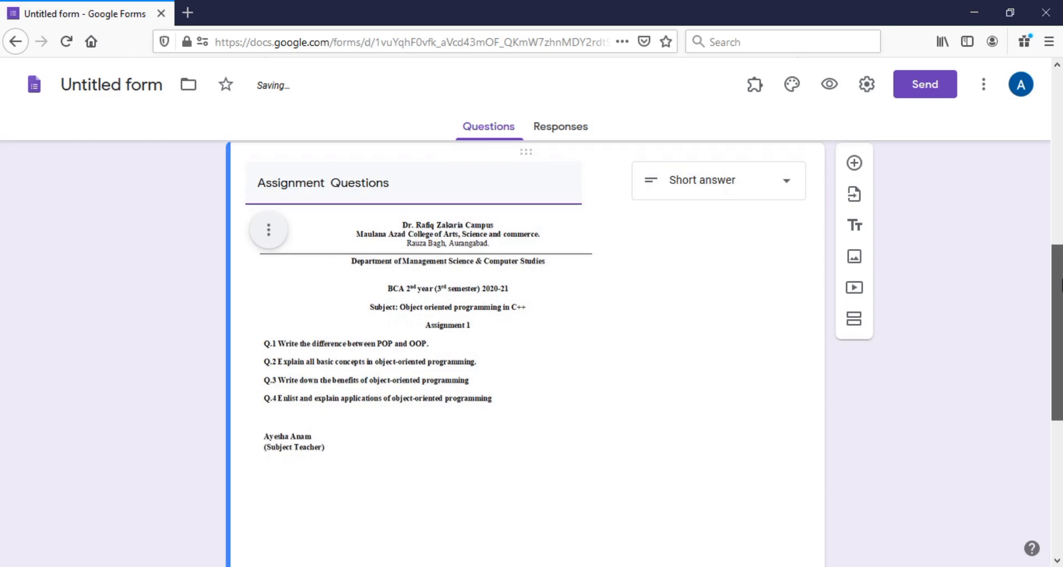
pyautogui.scroll(1, 1061, 283)
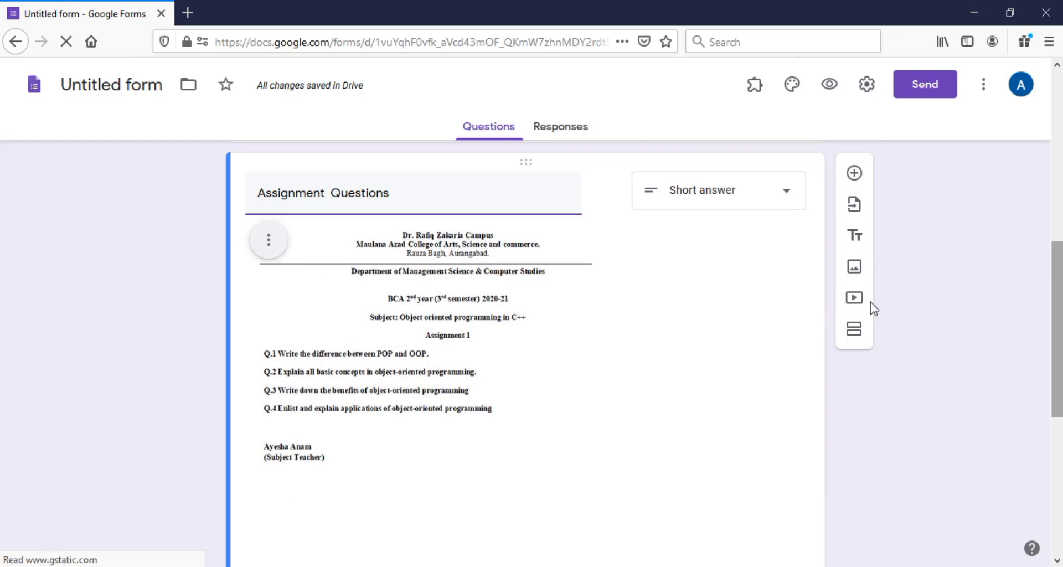
# Change Assignment Questions to a File upload question
pyautogui.click(726, 196)
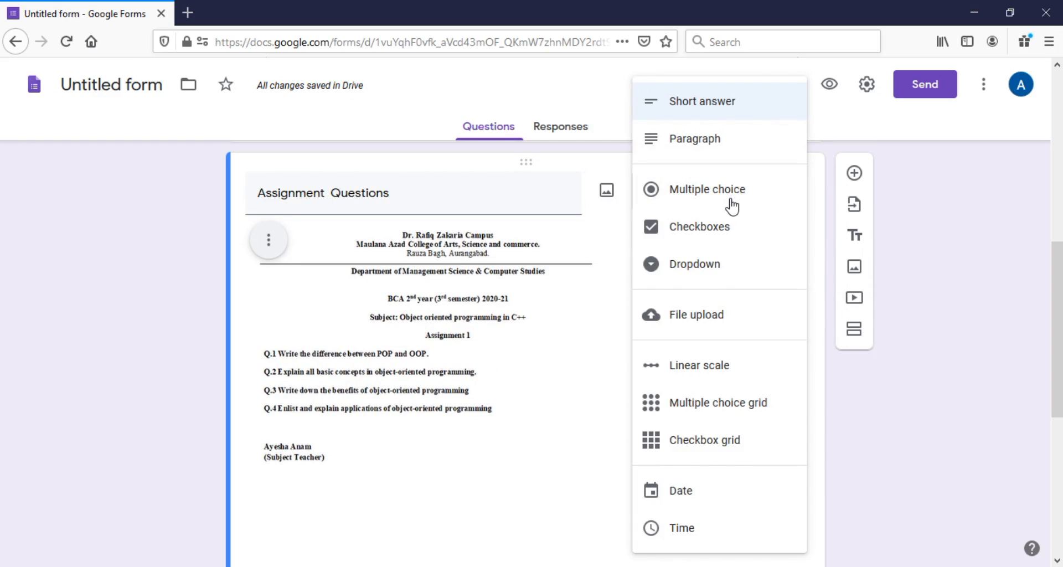
pyautogui.click(711, 321)
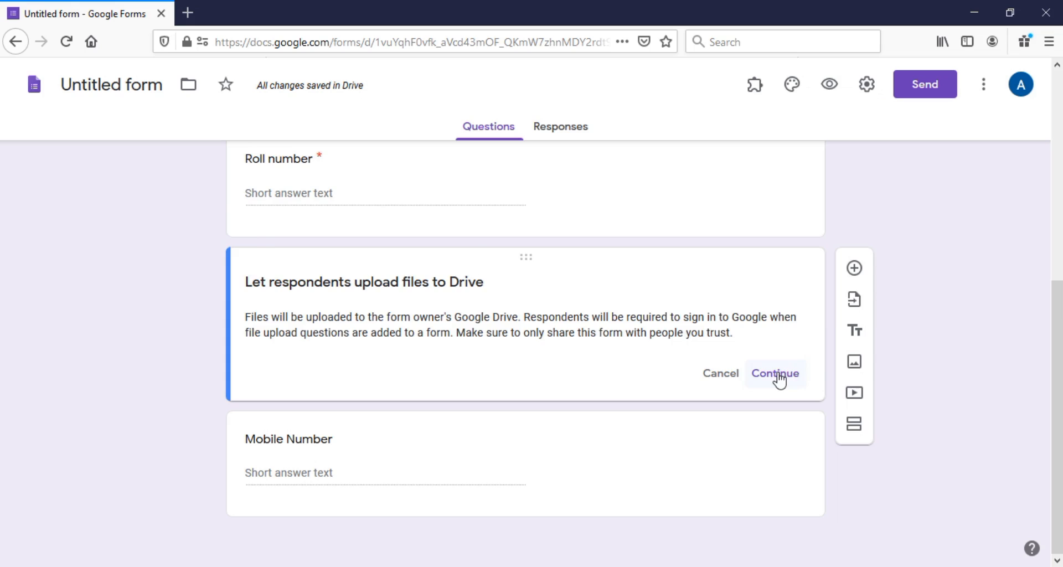
pyautogui.click(775, 374)
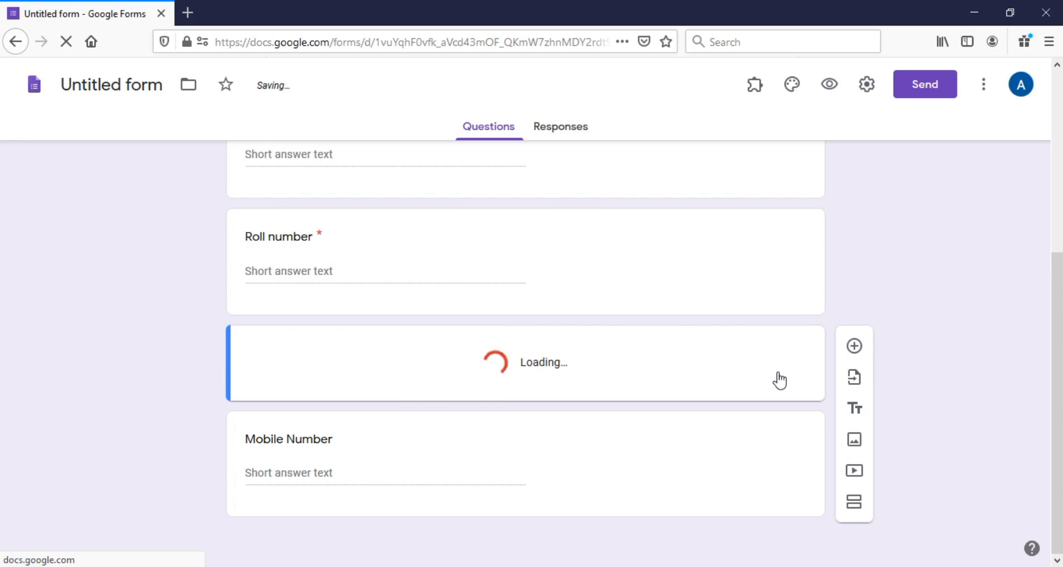
# Restrict uploads to PDF files with a 100 MB maximum size, then preview the form
pyautogui.moveTo(1057, 311); pyautogui.dragTo(1058, 420)
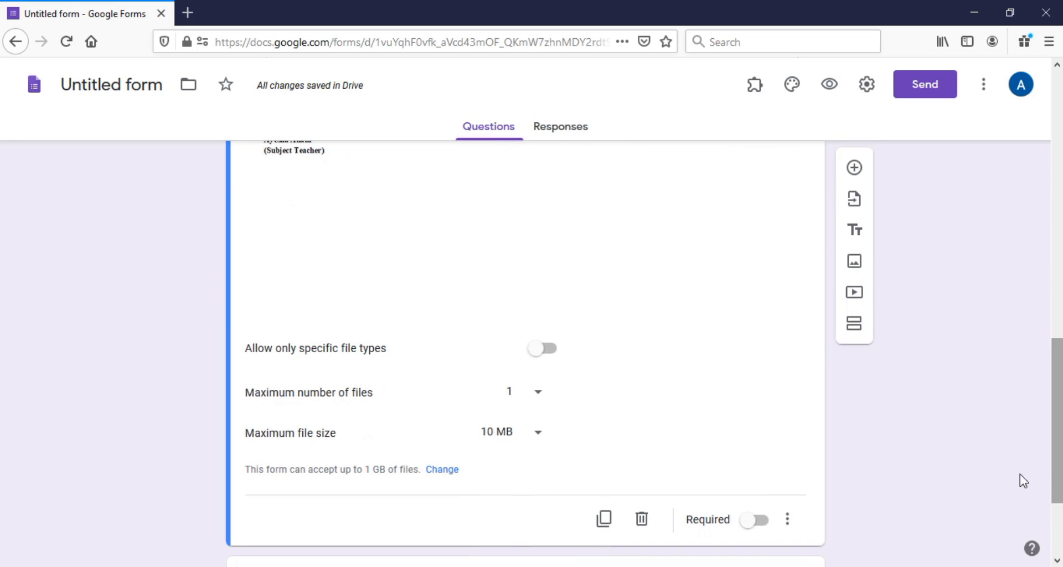
pyautogui.click(536, 439)
pyautogui.click(516, 451)
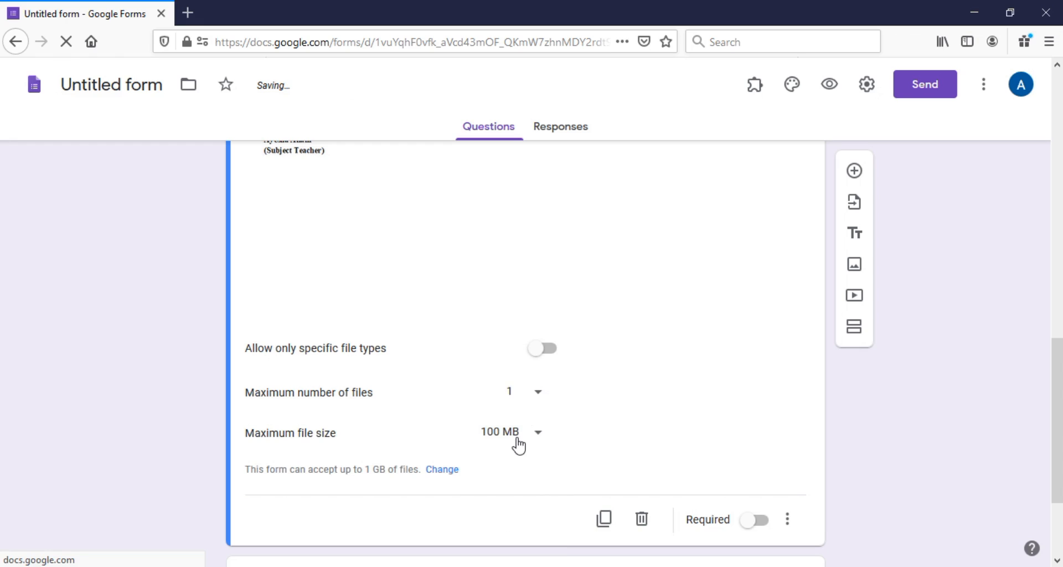
pyautogui.click(550, 353)
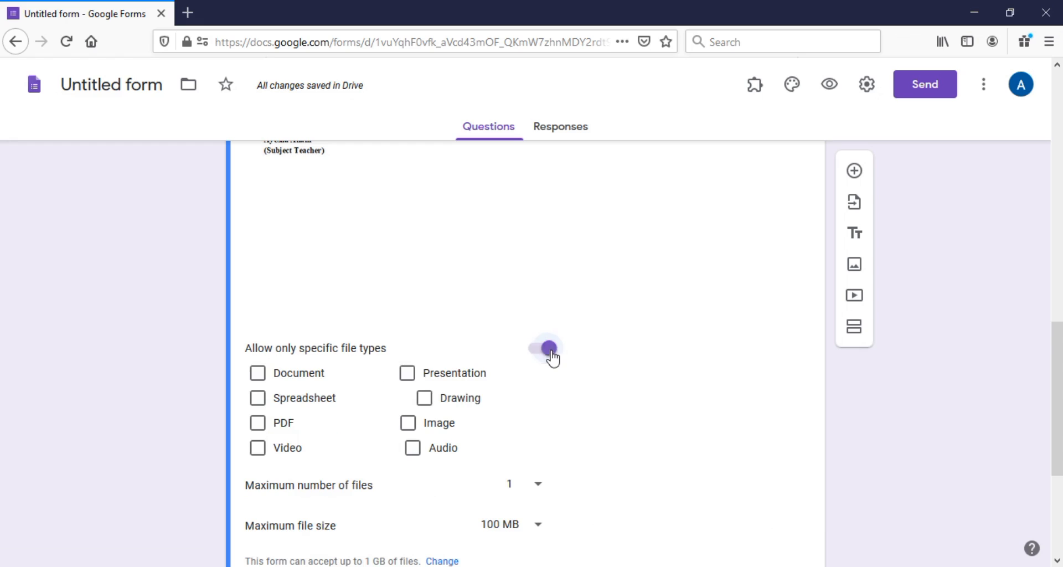
pyautogui.click(257, 431)
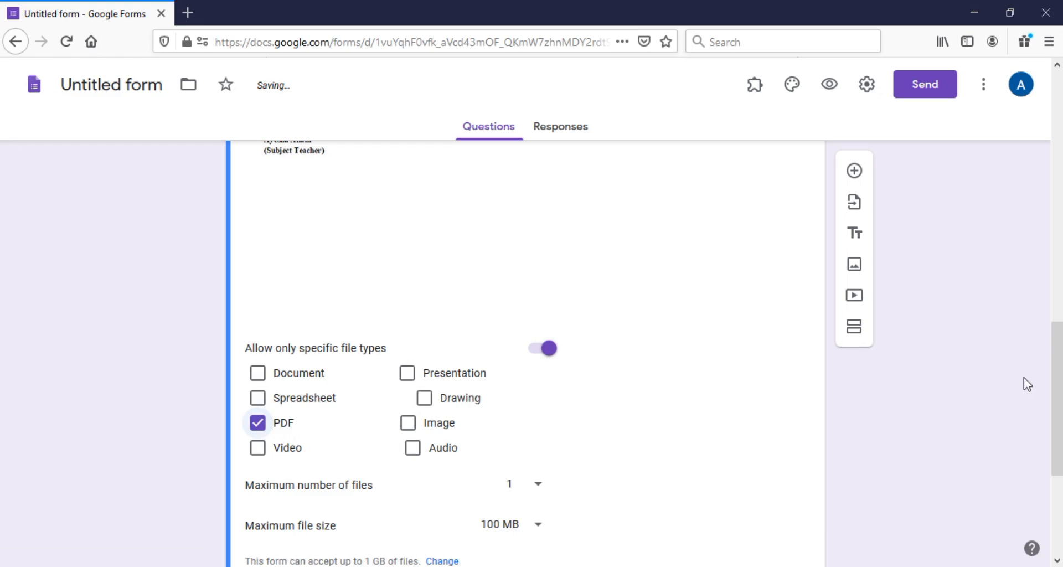
pyautogui.moveTo(1058, 383); pyautogui.dragTo(1041, 430)
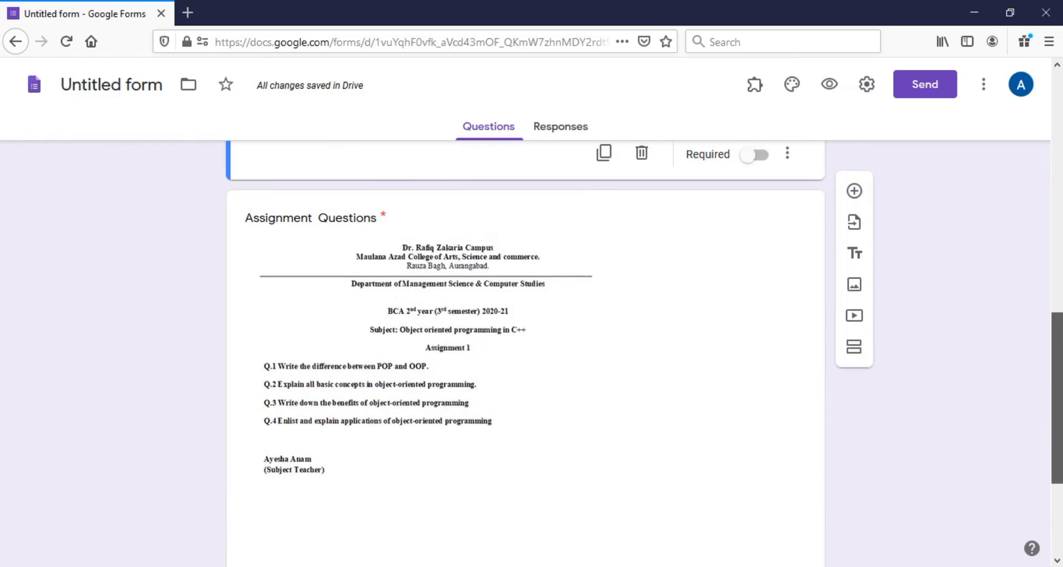
pyautogui.moveTo(1041, 430); pyautogui.dragTo(1047, 498)
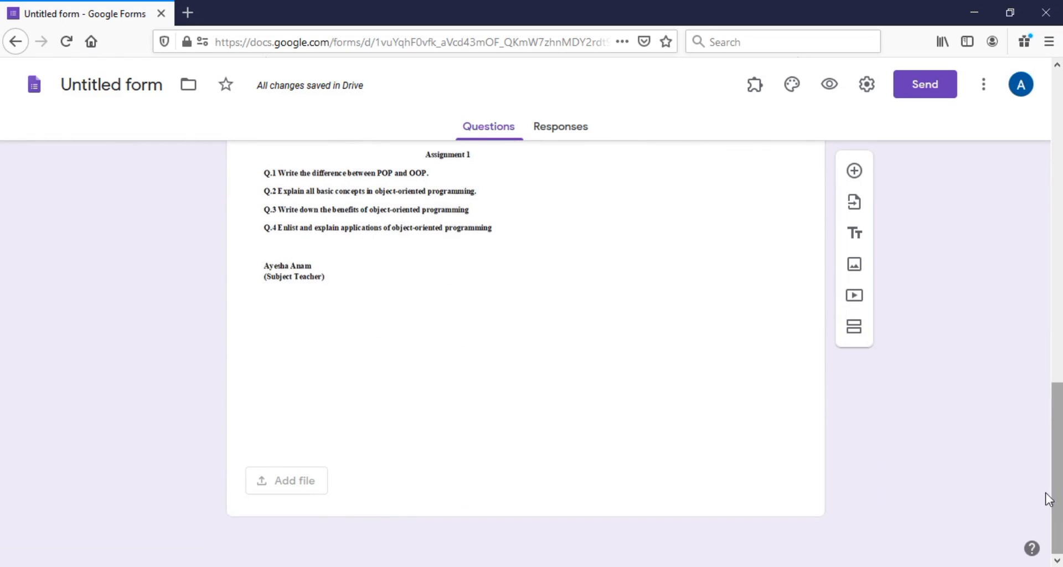
pyautogui.moveTo(1057, 410); pyautogui.dragTo(1037, 102)
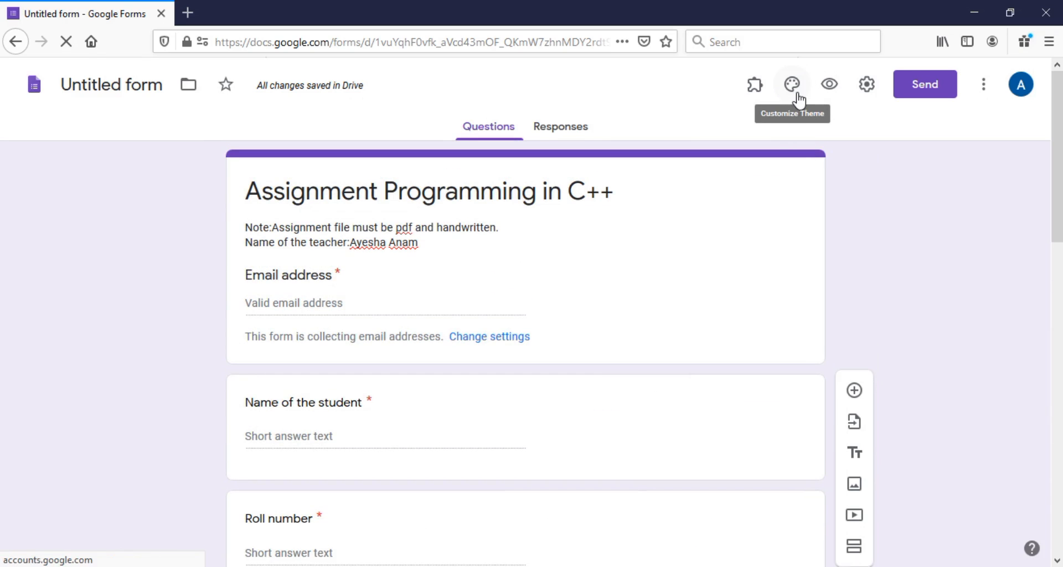
pyautogui.click(830, 87)
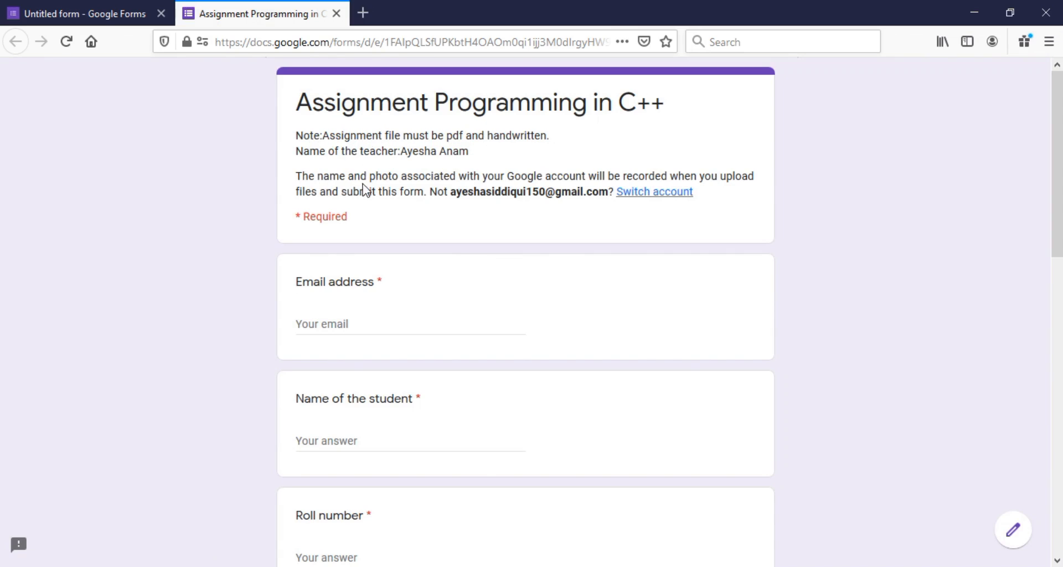
# Scroll the assignment preview back up to its title, then return to the Untitled form tab
pyautogui.moveTo(1062, 156); pyautogui.dragTo(1062, 400)
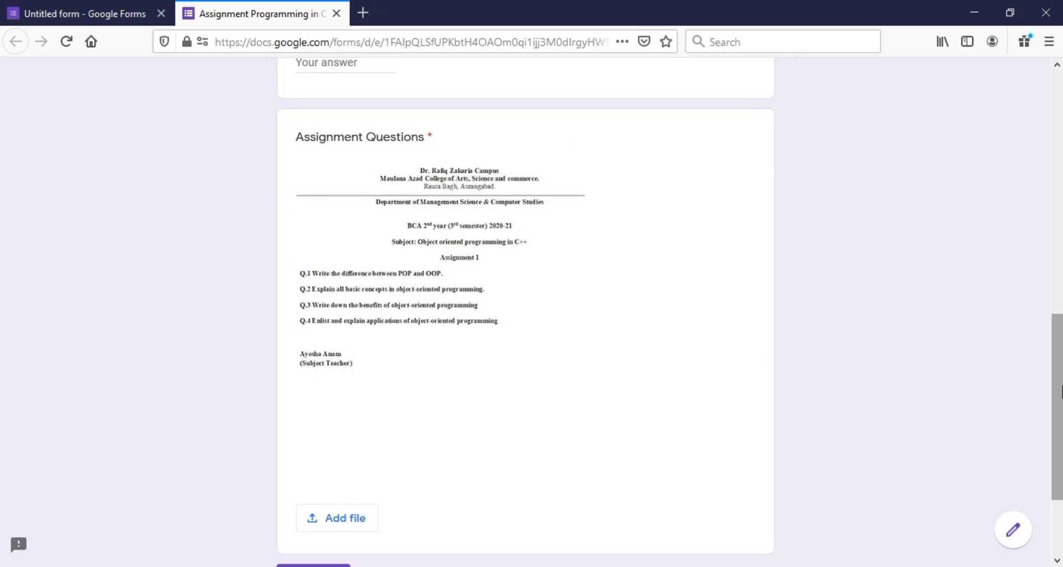
pyautogui.scroll(-2, 410, 467)
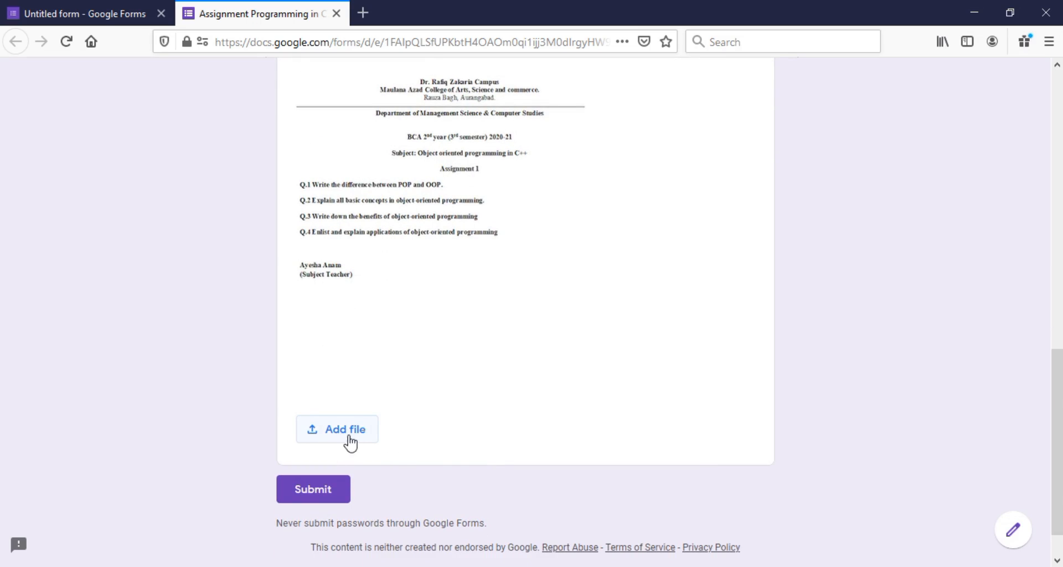
pyautogui.moveTo(1059, 386); pyautogui.dragTo(1022, 31)
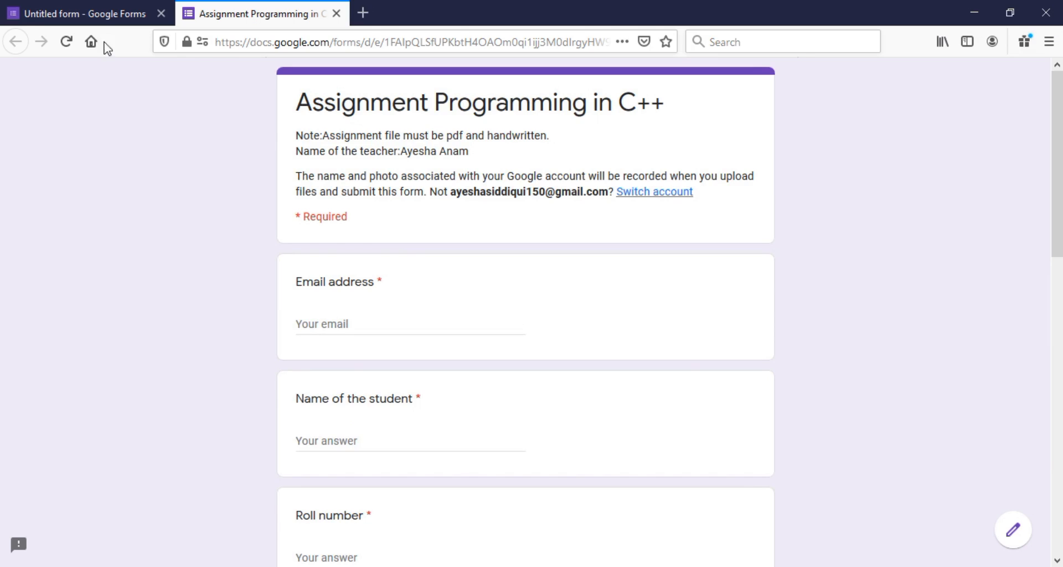
pyautogui.click(79, 11)
# From the Forms home page's Recent forms, open the BCS 2nd year Assignment 1 form
pyautogui.click(24, 46)
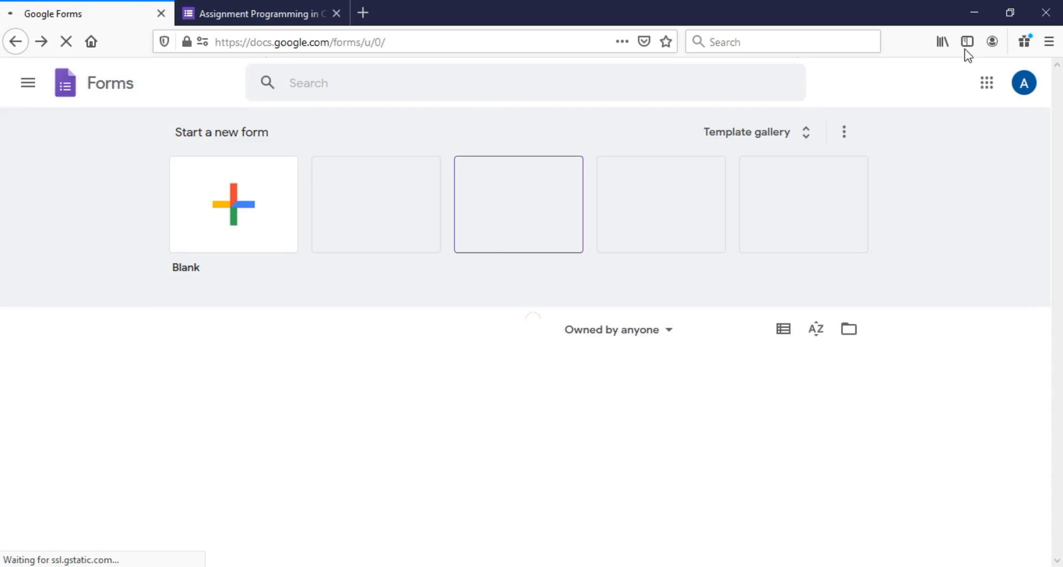
pyautogui.scroll(-2, 1059, 277)
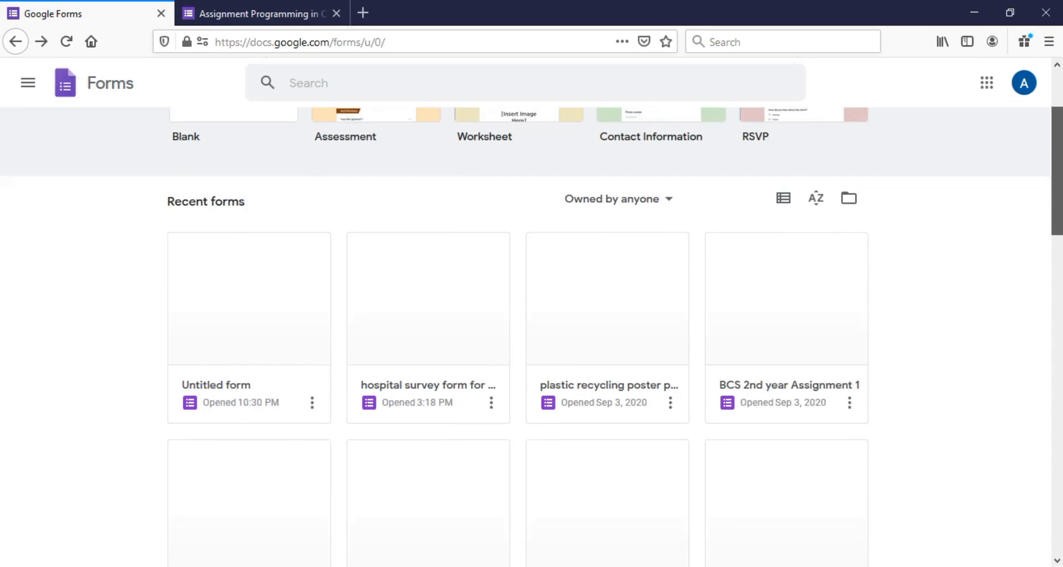
pyautogui.scroll(-4, 609, 360)
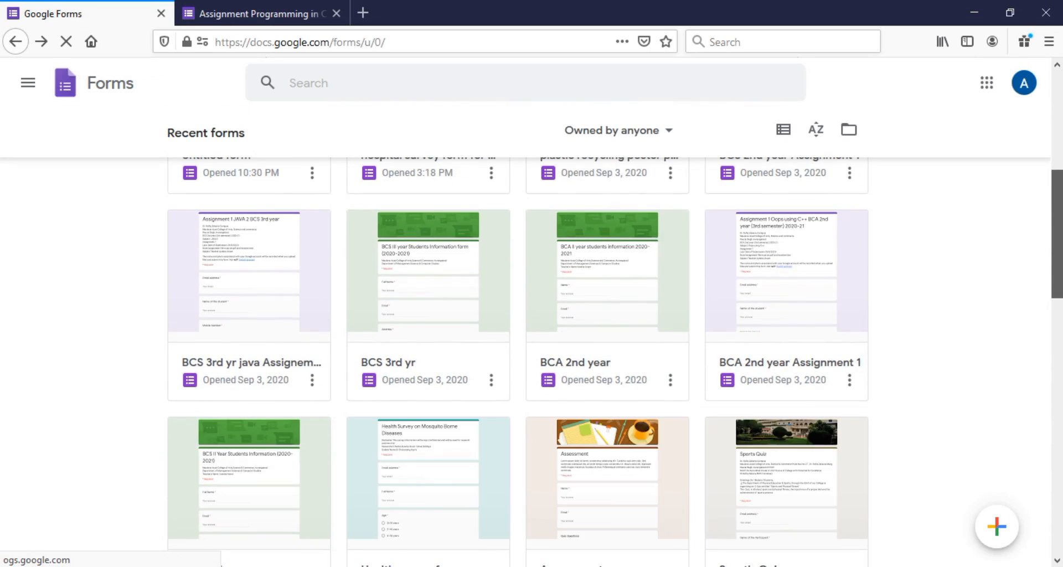
pyautogui.scroll(-1, 609, 360)
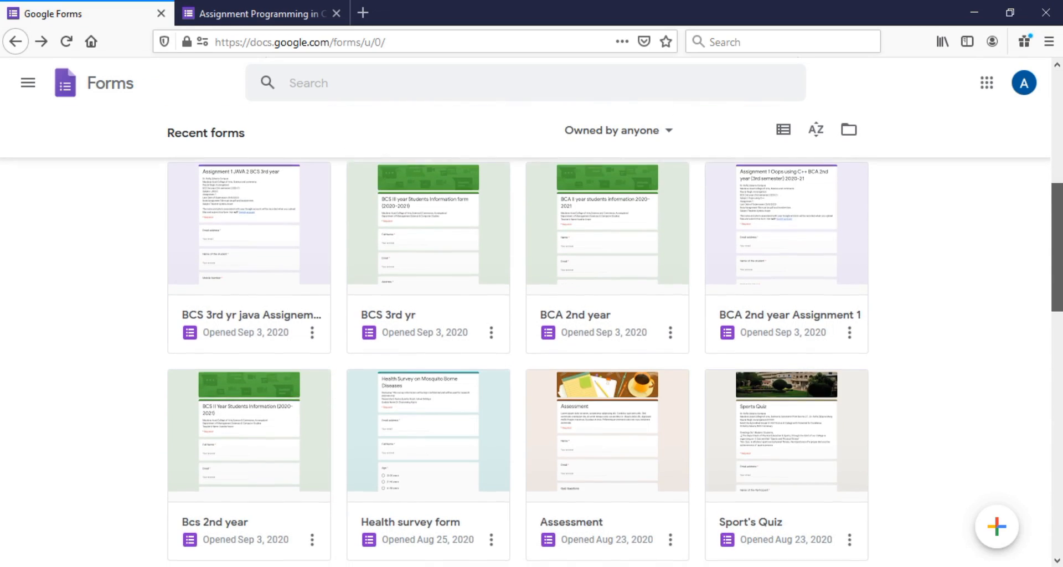
pyautogui.scroll(-1, 931, 311)
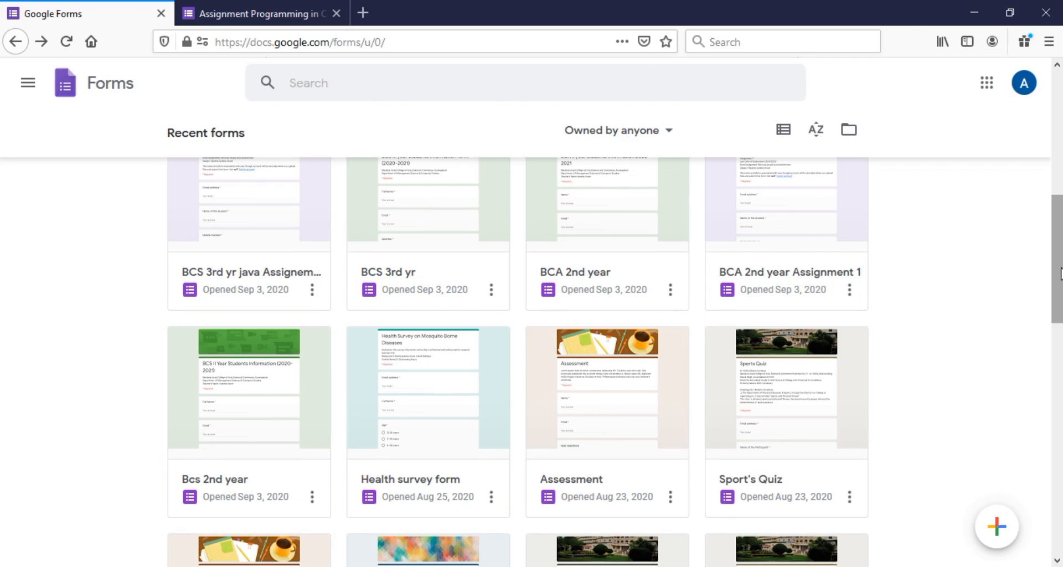
pyautogui.moveTo(1059, 273); pyautogui.dragTo(1046, 208)
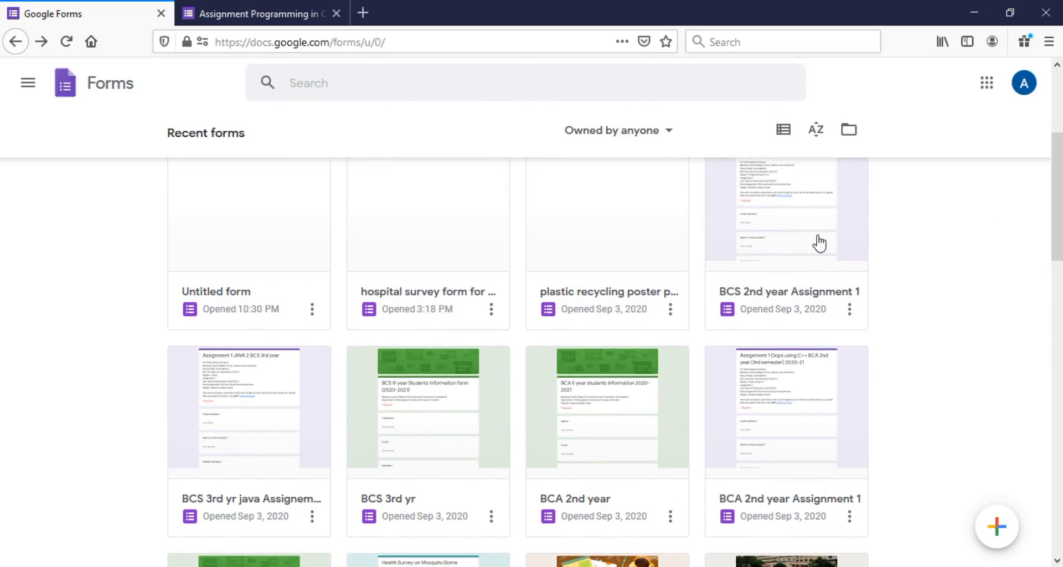
pyautogui.click(789, 219)
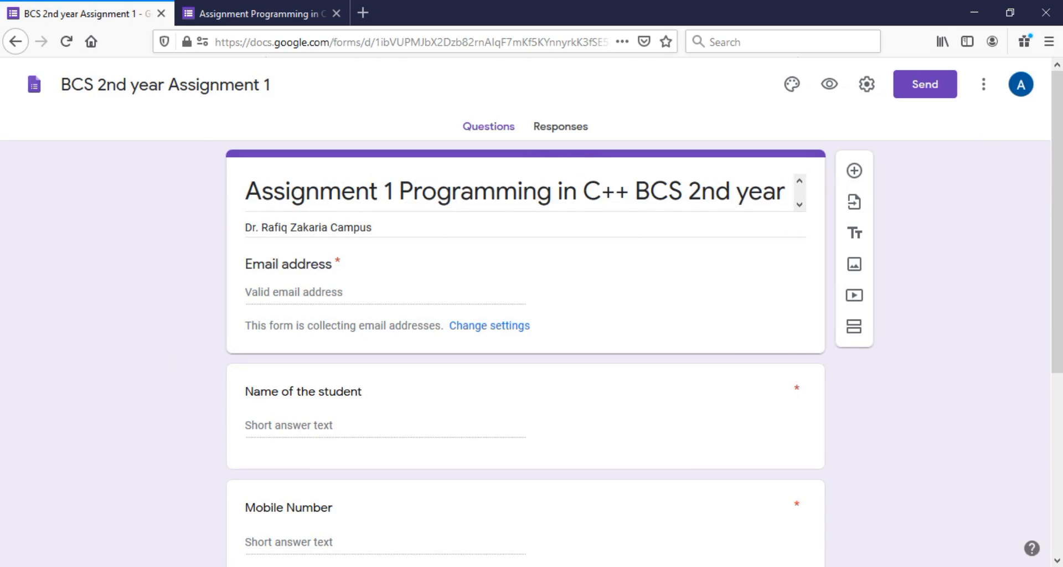
# Show the form's 27 responses and open them in Google Sheets
pyautogui.moveTo(1061, 106)
pyautogui.mouseDown()
pyautogui.moveTo(1059, 405)
pyautogui.moveTo(1059, 93)
pyautogui.mouseUp()
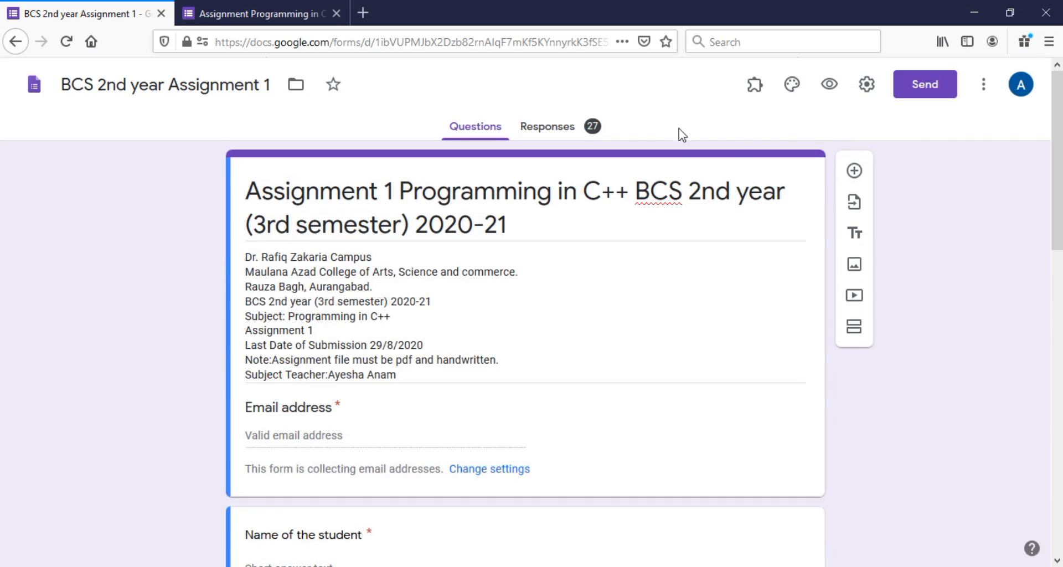
pyautogui.click(544, 131)
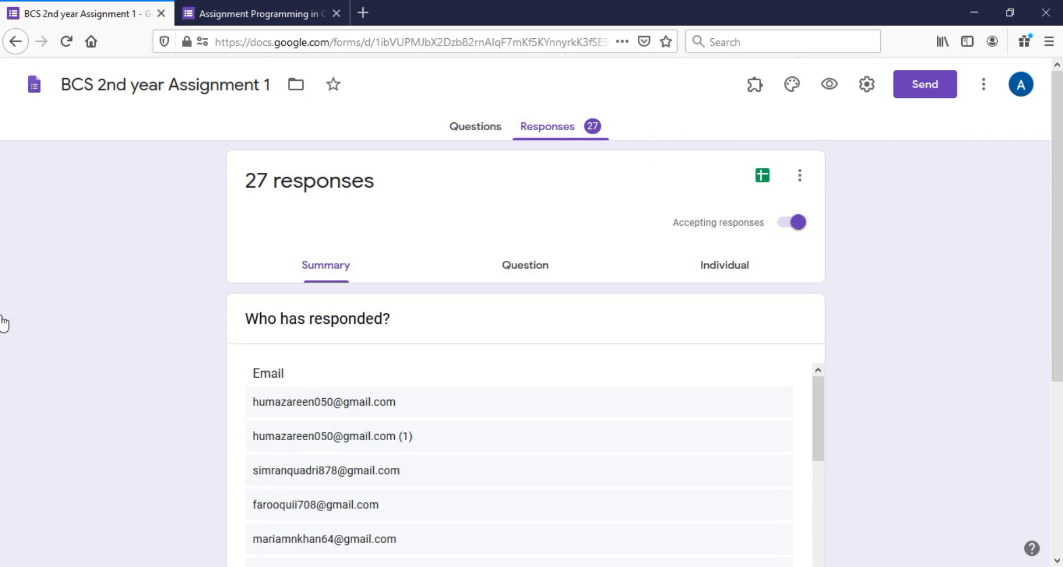
pyautogui.moveTo(1059, 131)
pyautogui.mouseDown()
pyautogui.moveTo(1061, 384)
pyautogui.moveTo(1060, 128)
pyautogui.mouseUp()
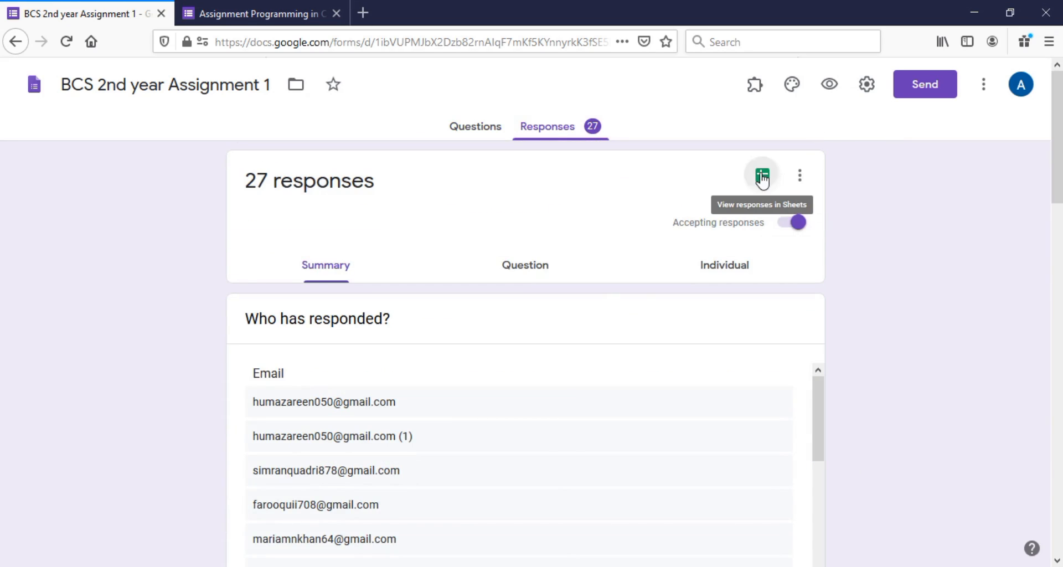
pyautogui.click(762, 176)
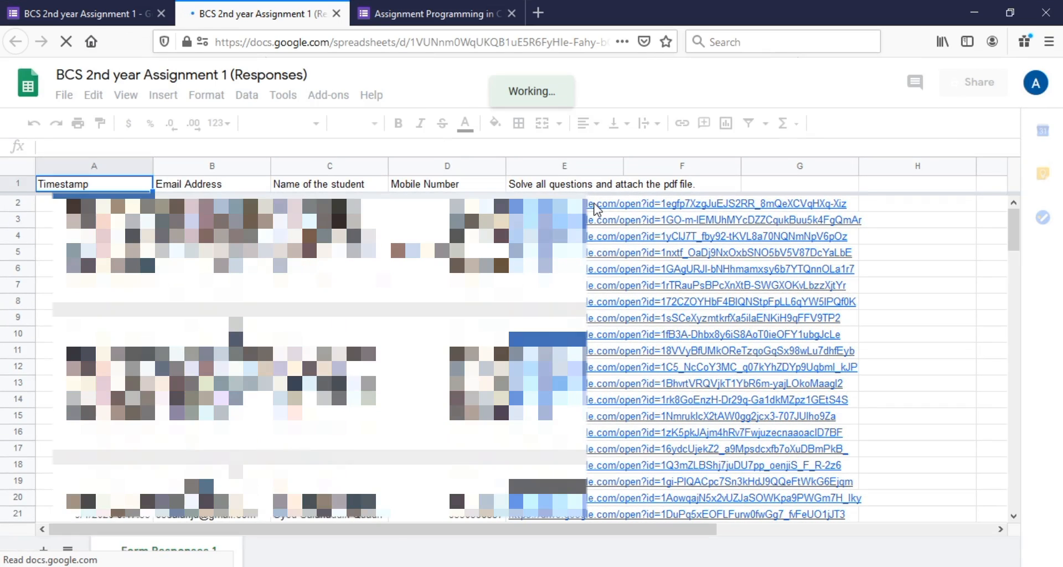
# Copy the first student's PDF link in cell E2 and open it in a new tab
pyautogui.click(597, 209)
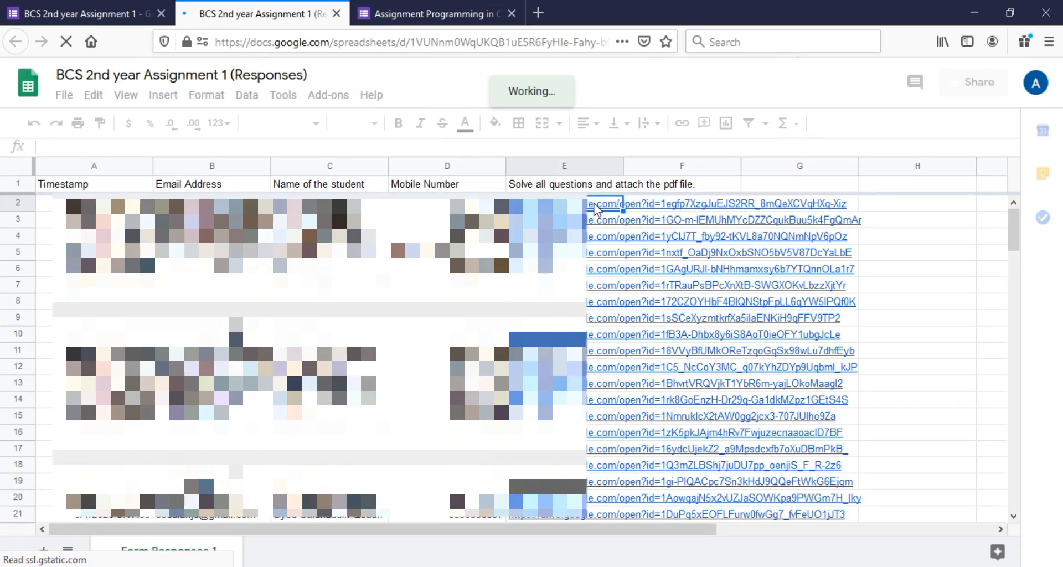
pyautogui.click(633, 208)
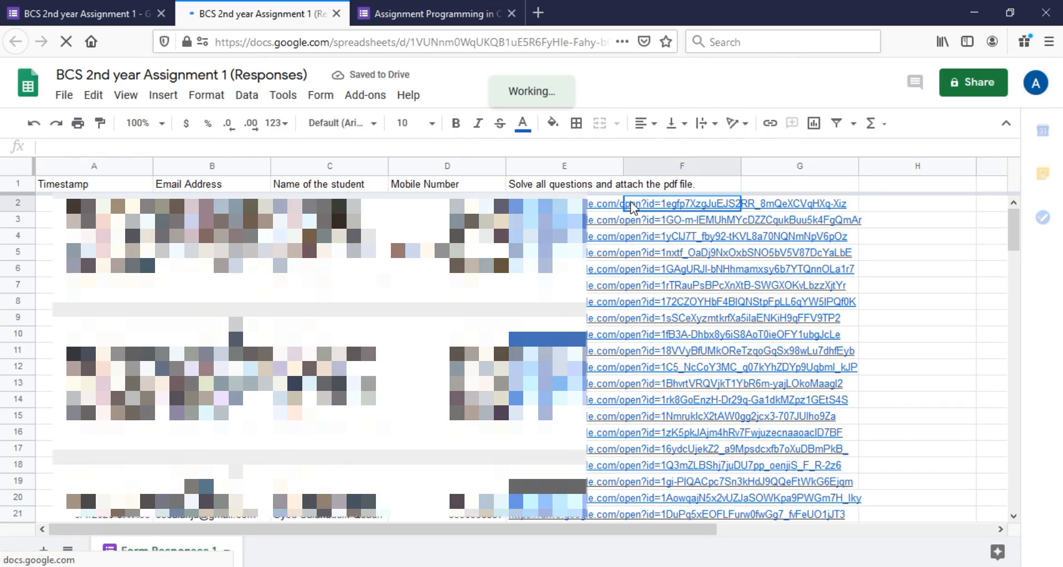
pyautogui.click(591, 209)
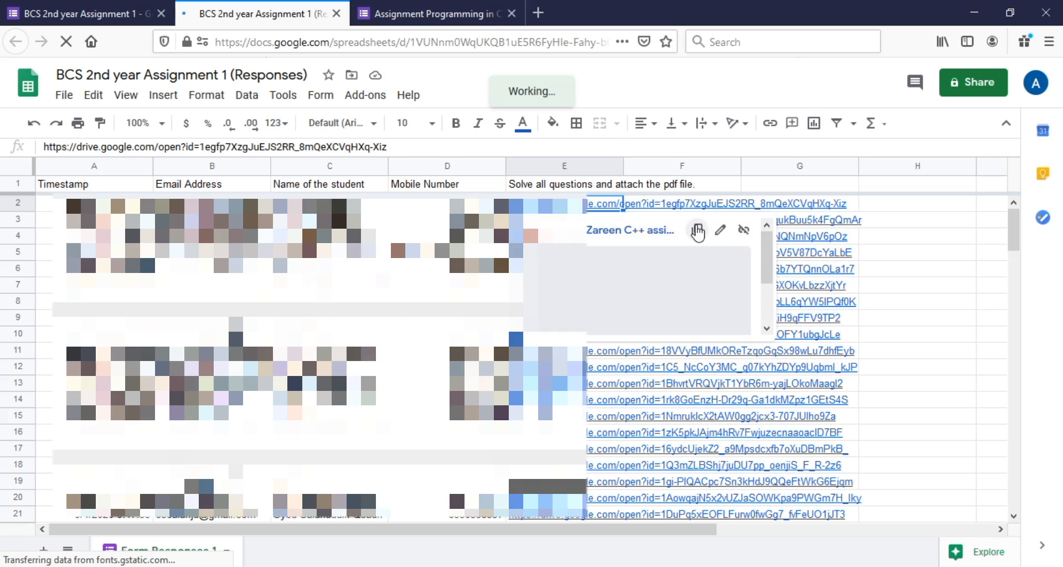
pyautogui.click(698, 230)
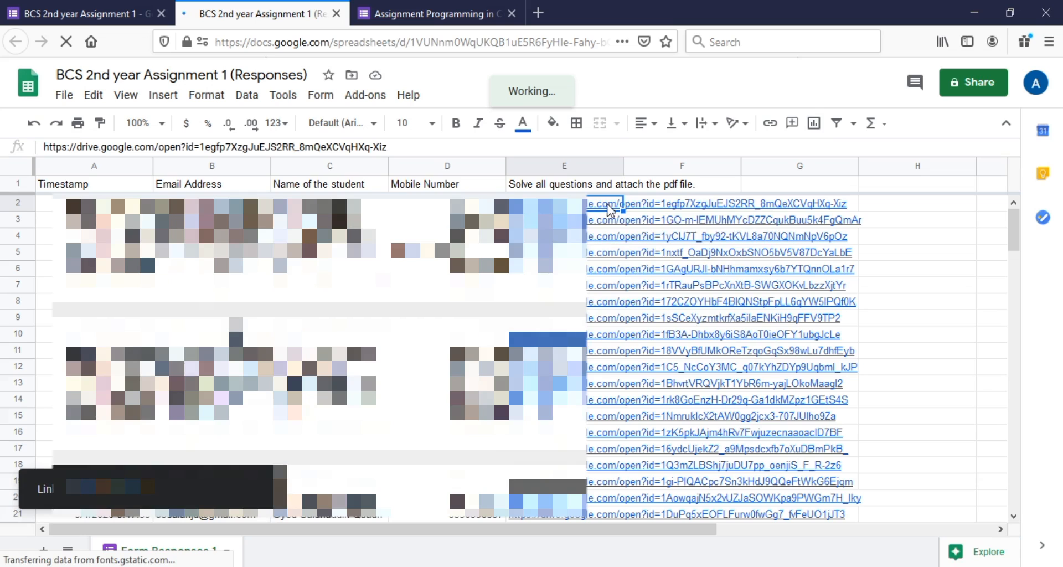
pyautogui.moveTo(611, 207)
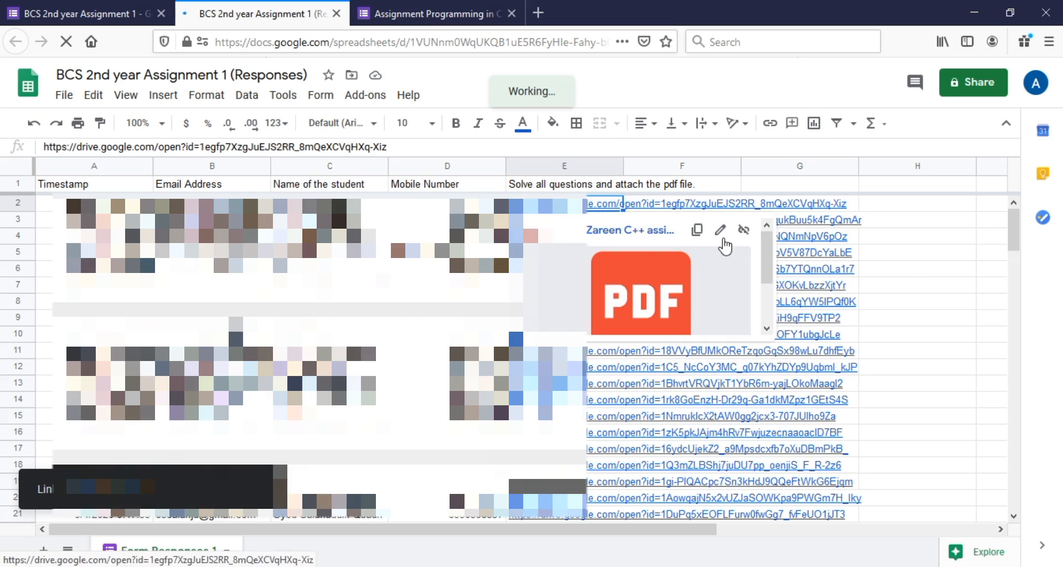
pyautogui.click(670, 274)
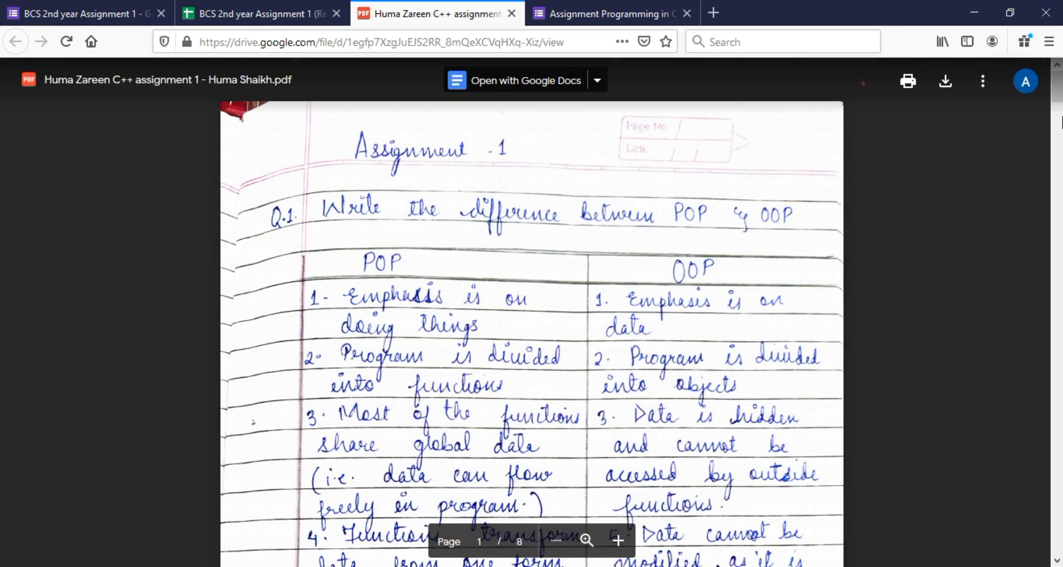
# Scroll through the handwritten PDF, ending at Q.1 comparing POP and OOP on page 1
pyautogui.scroll(-10, 532, 311)
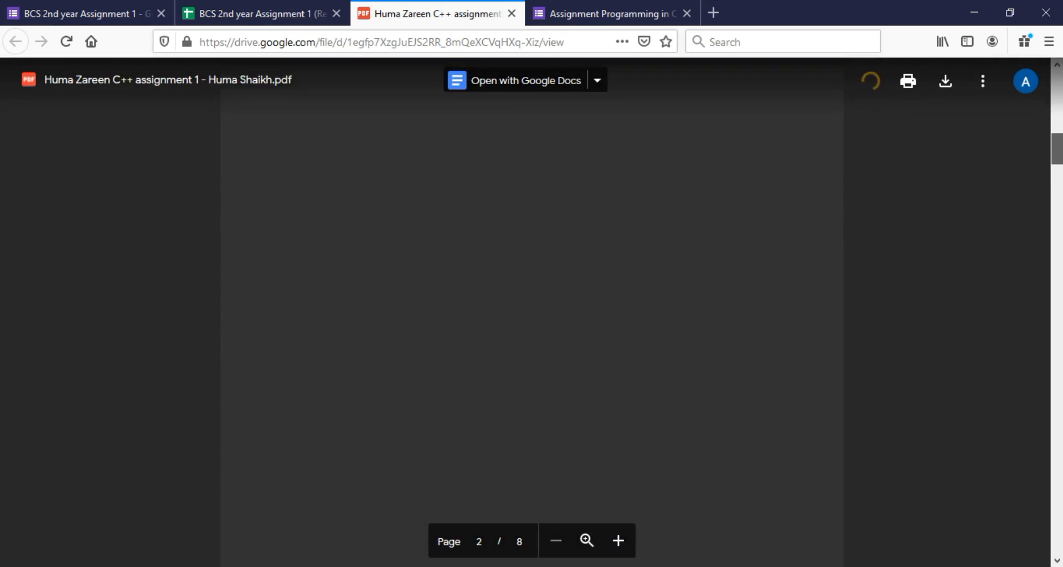
pyautogui.scroll(3, 532, 310)
pyautogui.scroll(8, 531, 310)
pyautogui.scroll(-10, 532, 310)
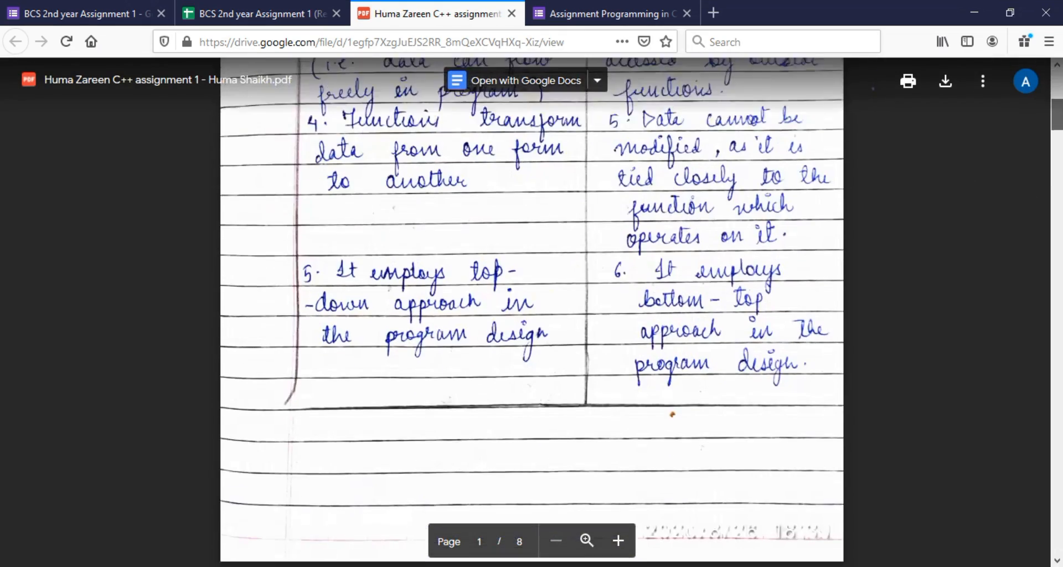
pyautogui.scroll(6, 532, 311)
pyautogui.scroll(5, 1059, 100)
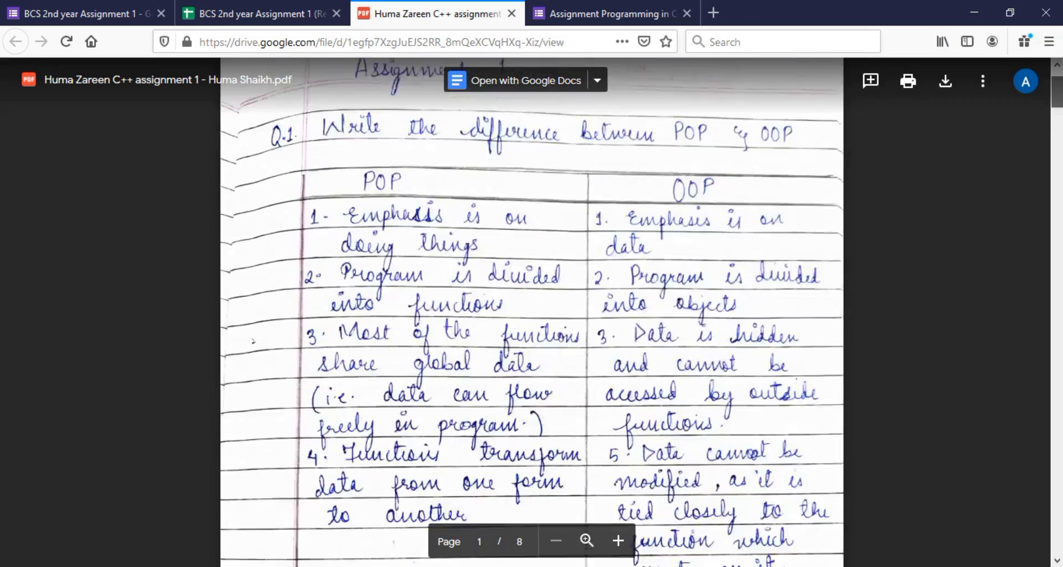
pyautogui.moveTo(1059, 99); pyautogui.dragTo(1059, 125)
pyautogui.moveTo(1059, 140); pyautogui.dragTo(1061, 103)
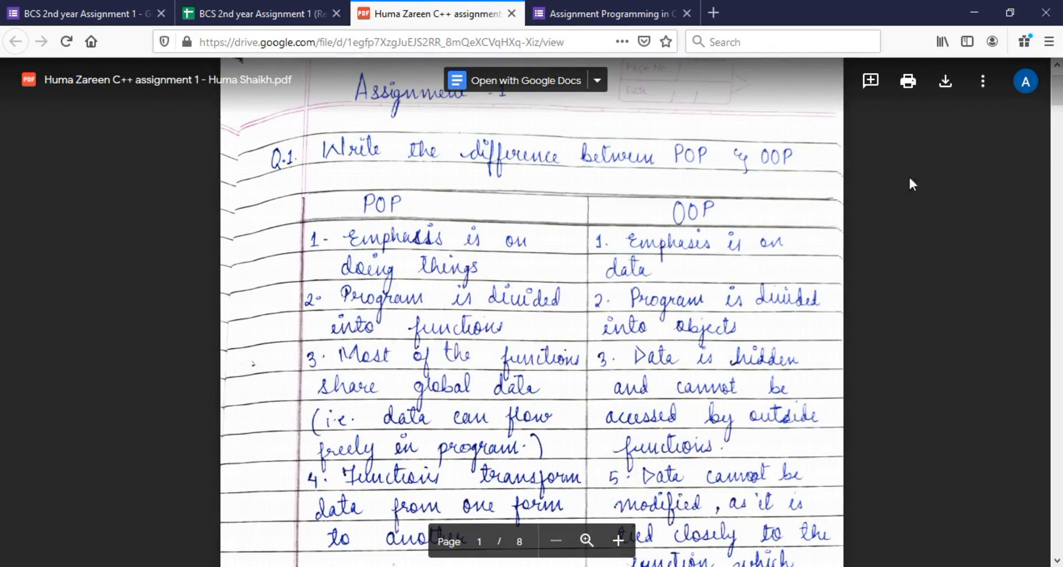